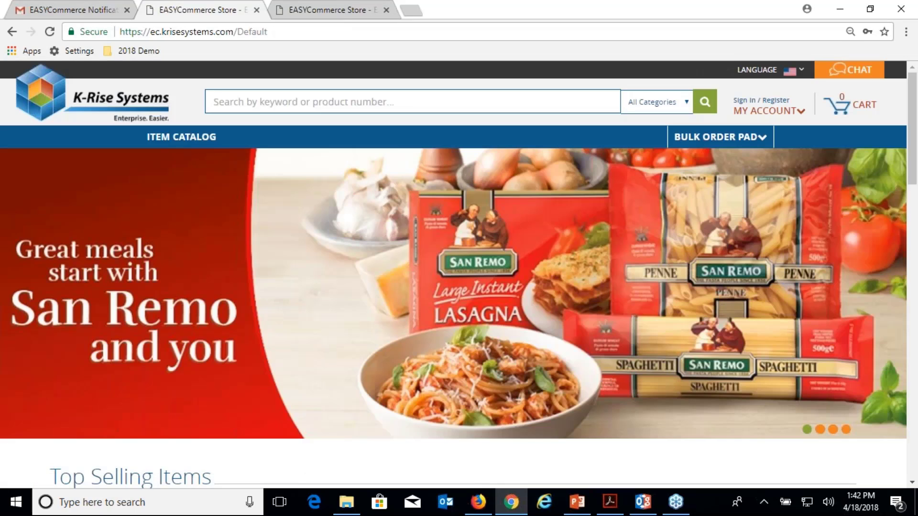
Go from Item Catalog to Shop All Departments, then Shop All Items, and browse the 236 products
{"action": "mouse_move", "coordinate": [181, 138]}
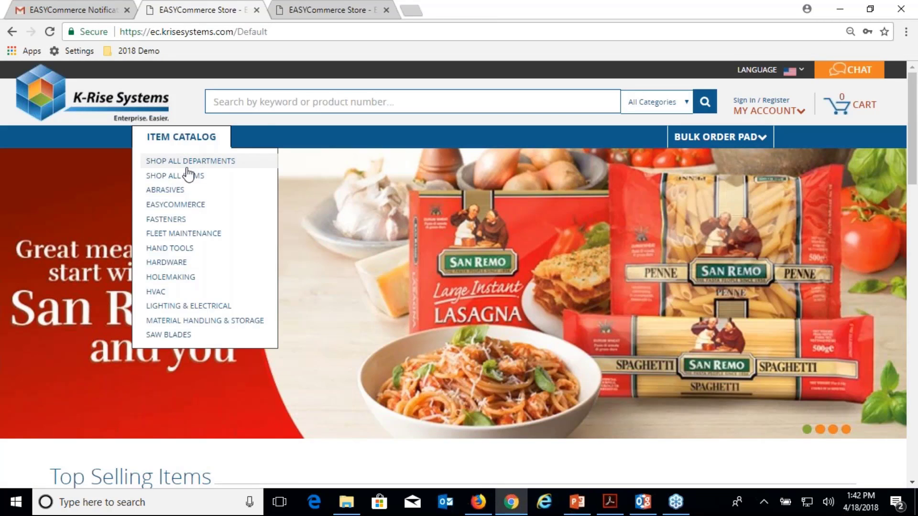
{"action": "left_click", "coordinate": [190, 161]}
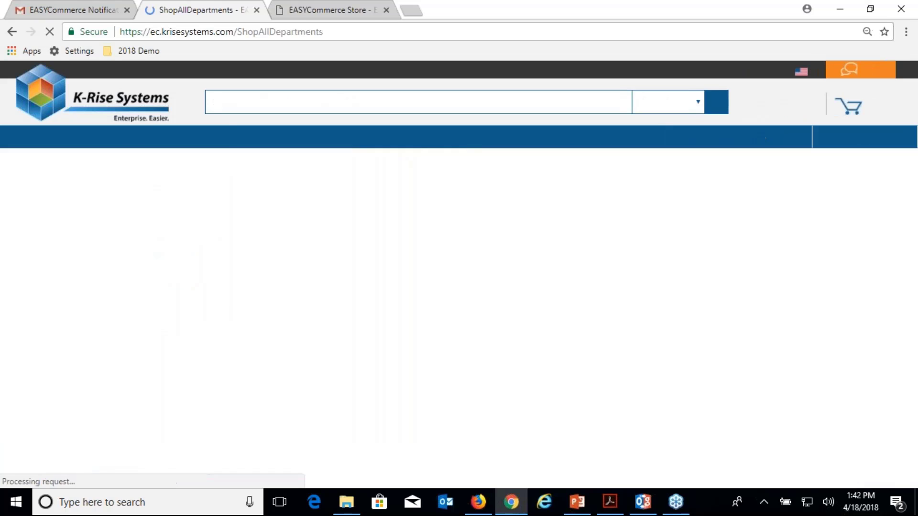
{"action": "left_click", "coordinate": [175, 175]}
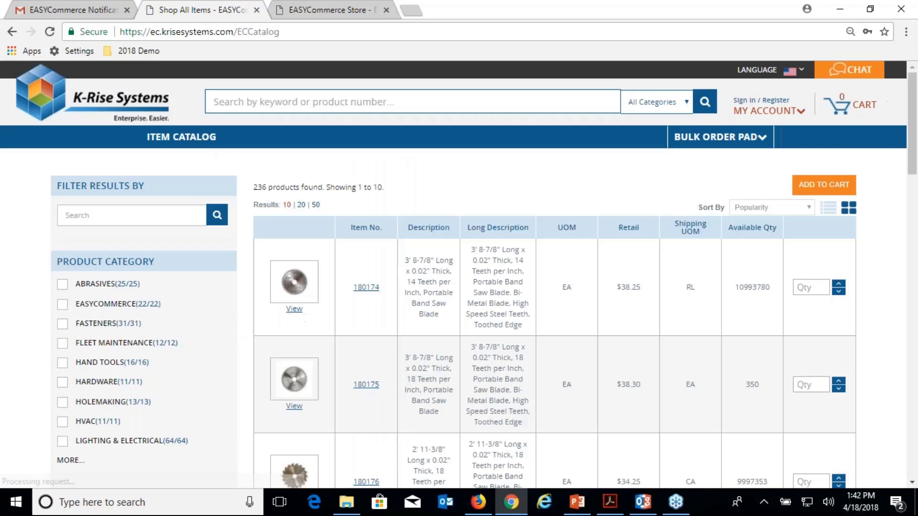
{"action": "scroll", "coordinate": [154, 268], "scroll_direction": "down", "scroll_amount": 4}
{"action": "scroll", "coordinate": [154, 270], "scroll_direction": "down", "scroll_amount": 4}
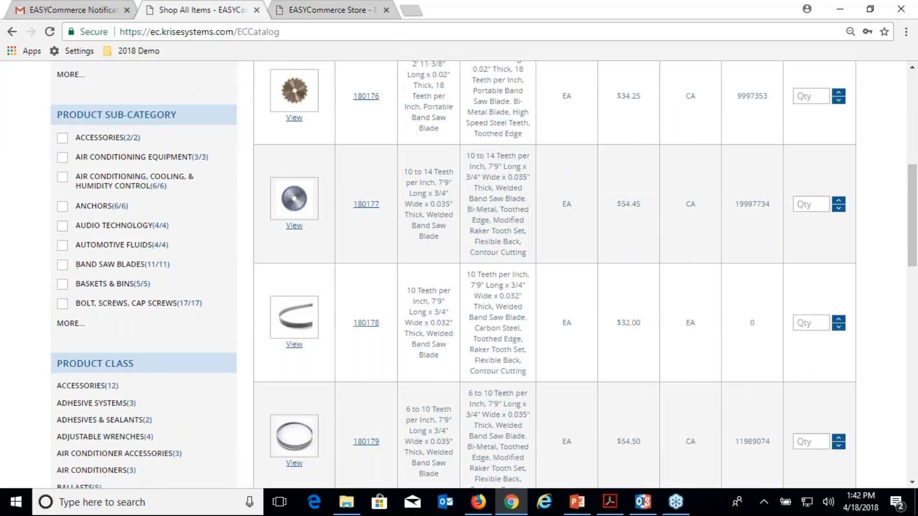
{"action": "scroll", "coordinate": [153, 270], "scroll_direction": "up", "scroll_amount": 5}
Filter the catalog by Lighting & Electrical and the Overload Relays class, checking list and grid views
{"action": "left_click", "coordinate": [63, 274]}
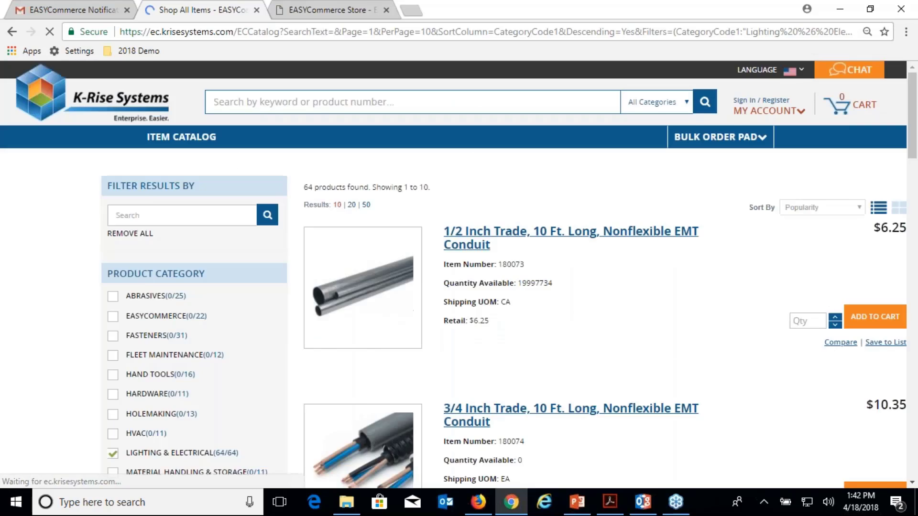
{"action": "scroll", "coordinate": [63, 274], "scroll_direction": "down", "scroll_amount": 4}
{"action": "scroll", "coordinate": [92, 349], "scroll_direction": "down", "scroll_amount": 3}
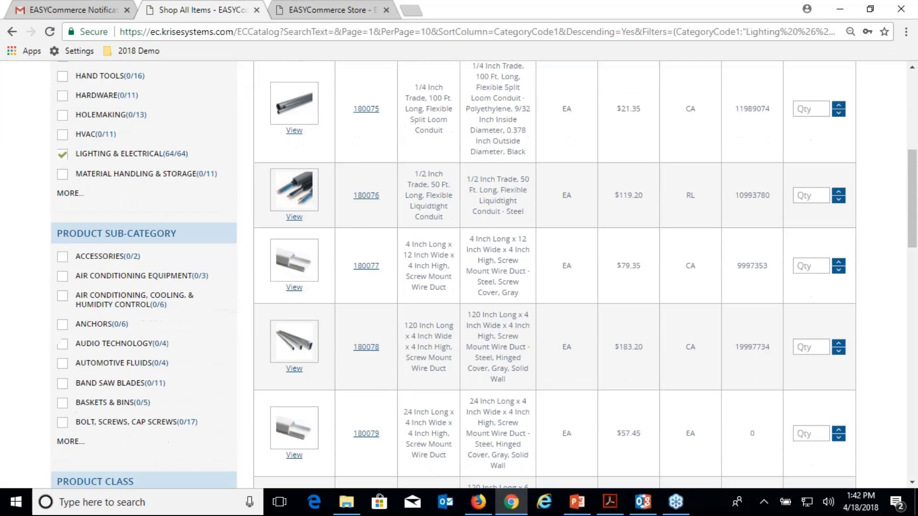
{"action": "scroll", "coordinate": [92, 349], "scroll_direction": "up", "scroll_amount": 2}
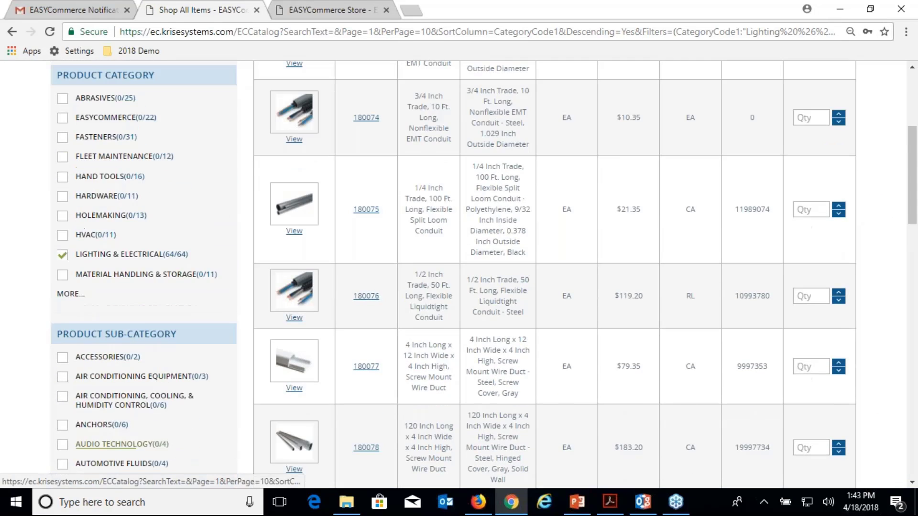
{"action": "scroll", "coordinate": [93, 349], "scroll_direction": "down", "scroll_amount": 4}
{"action": "scroll", "coordinate": [92, 356], "scroll_direction": "down", "scroll_amount": 3}
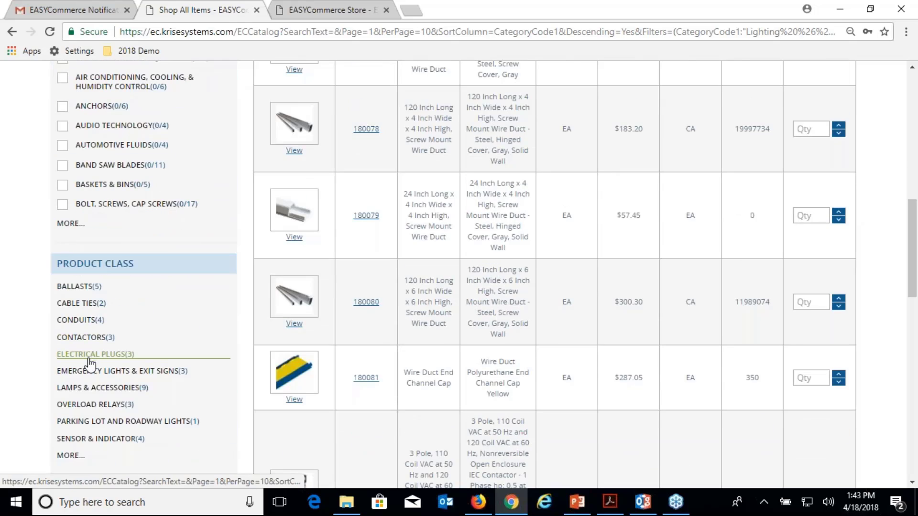
{"action": "left_click", "coordinate": [95, 404]}
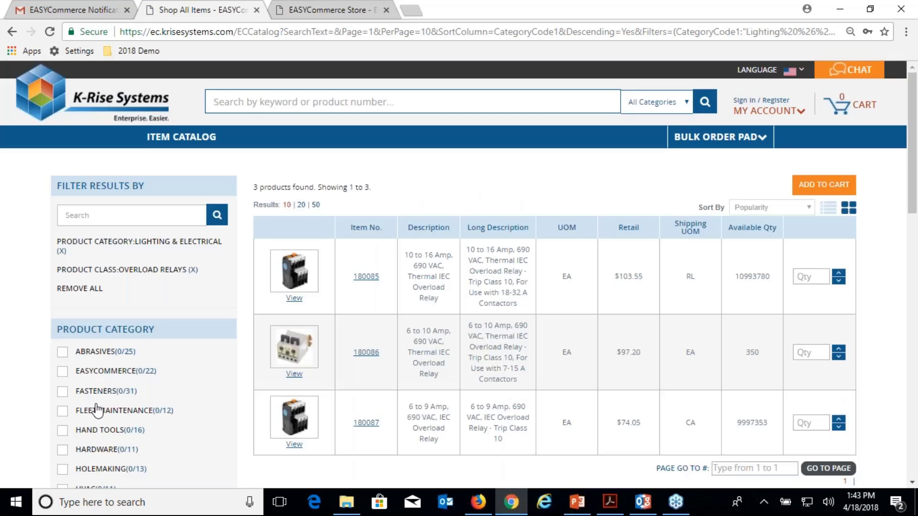
{"action": "left_click", "coordinate": [828, 208]}
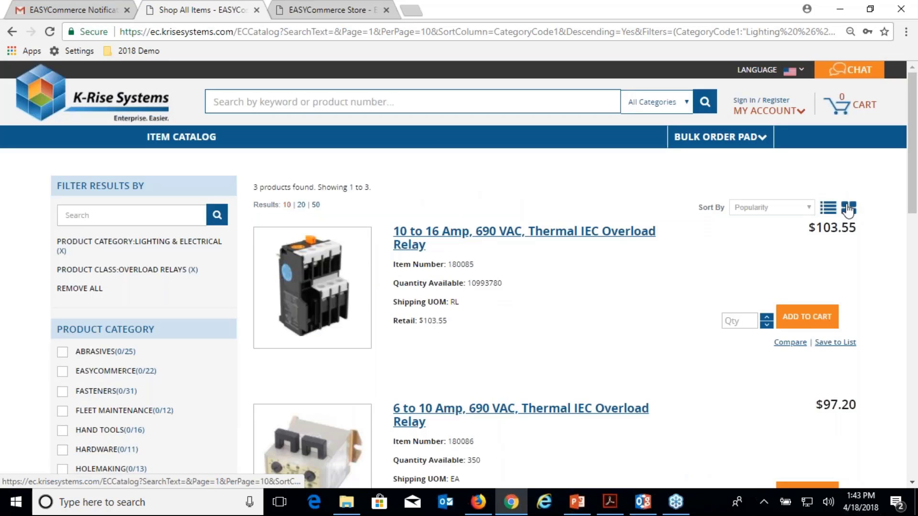
{"action": "left_click", "coordinate": [848, 209]}
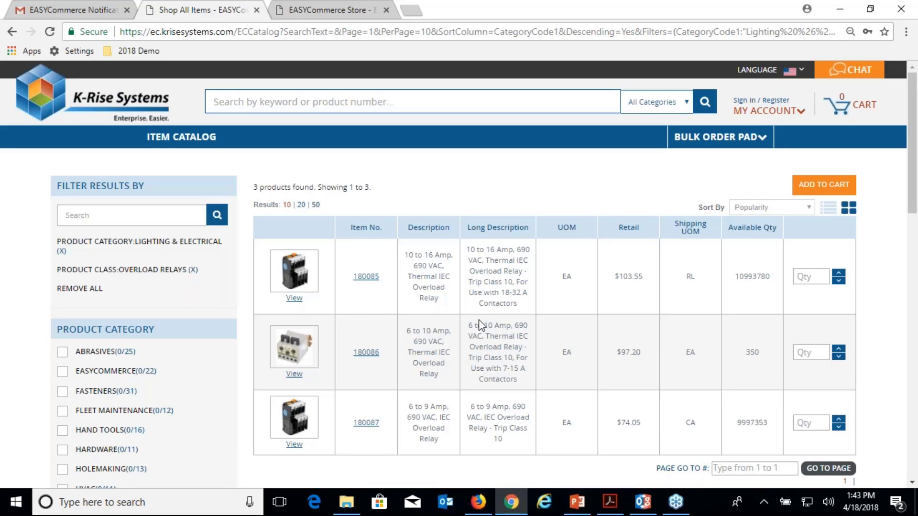
Enter quantities 5, 6 and 7 for the three overload relays and add them to the cart
{"action": "left_click", "coordinate": [802, 276]}
{"action": "type", "text": "5"}
{"action": "key", "text": "Tab"}
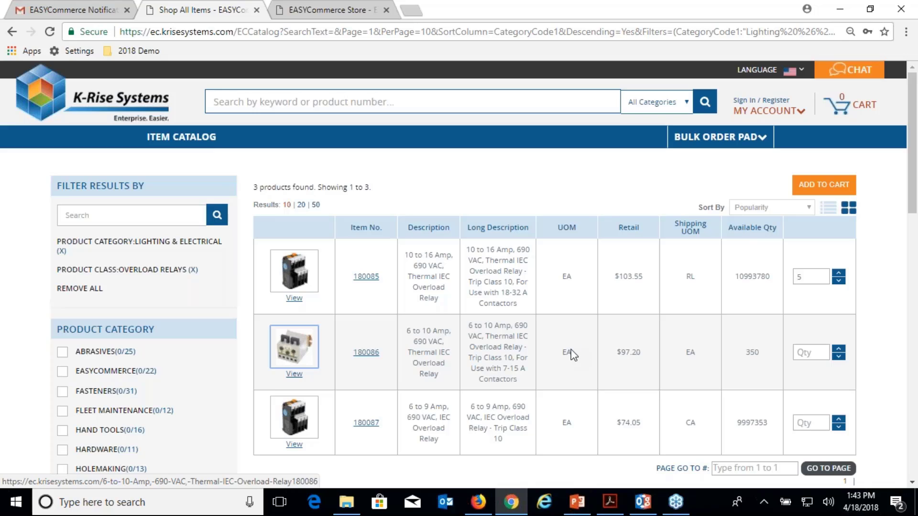
{"action": "left_click", "coordinate": [812, 352]}
{"action": "type", "text": "6"}
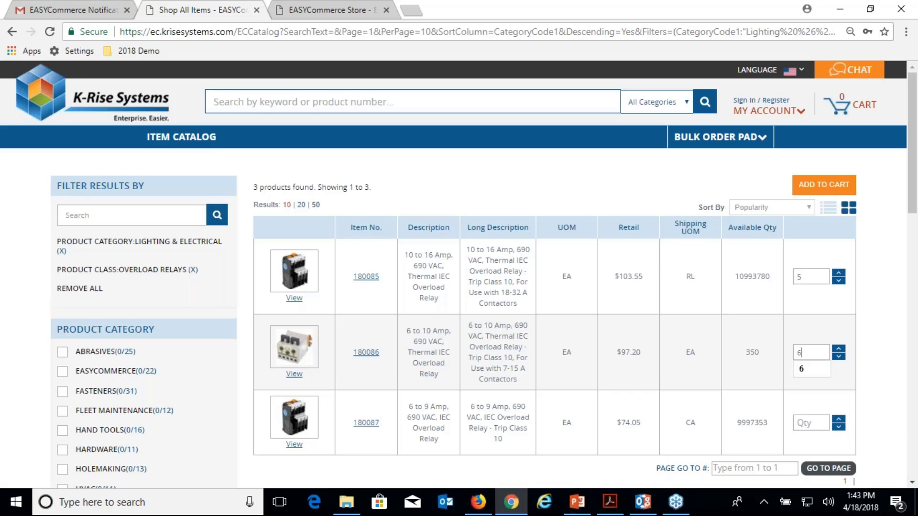
{"action": "left_click", "coordinate": [824, 430]}
{"action": "type", "text": "7"}
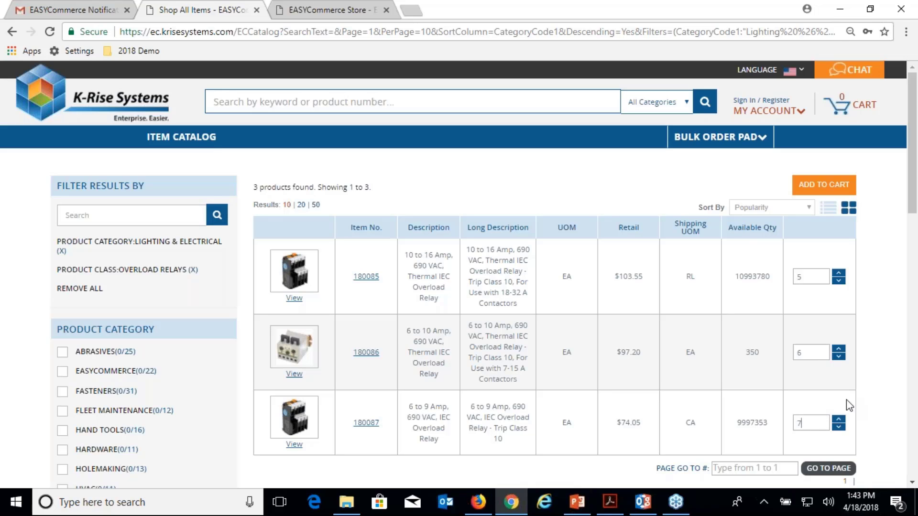
{"action": "left_click", "coordinate": [828, 187]}
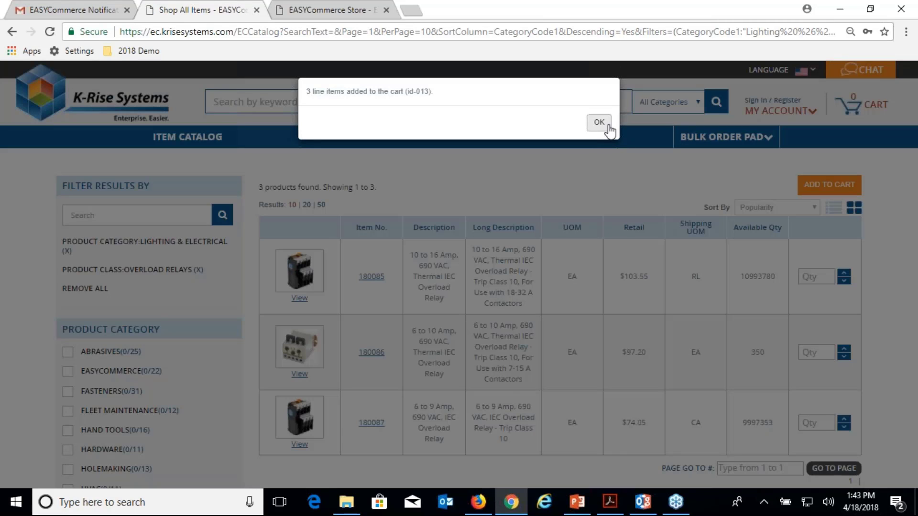
Dismiss the added-to-cart alert, review the $1,619.30 cart, and open Add Note for item 180085
{"action": "left_click", "coordinate": [603, 124]}
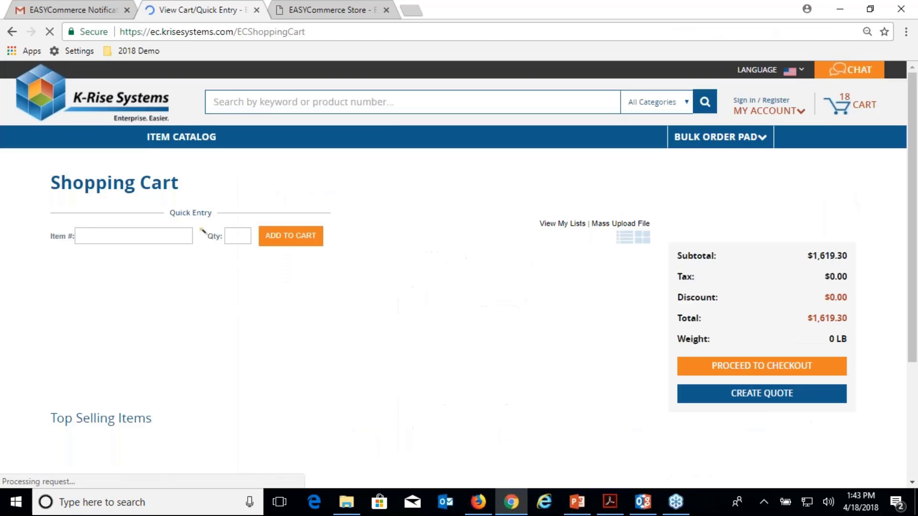
{"action": "scroll", "coordinate": [417, 266], "scroll_direction": "down", "scroll_amount": 2}
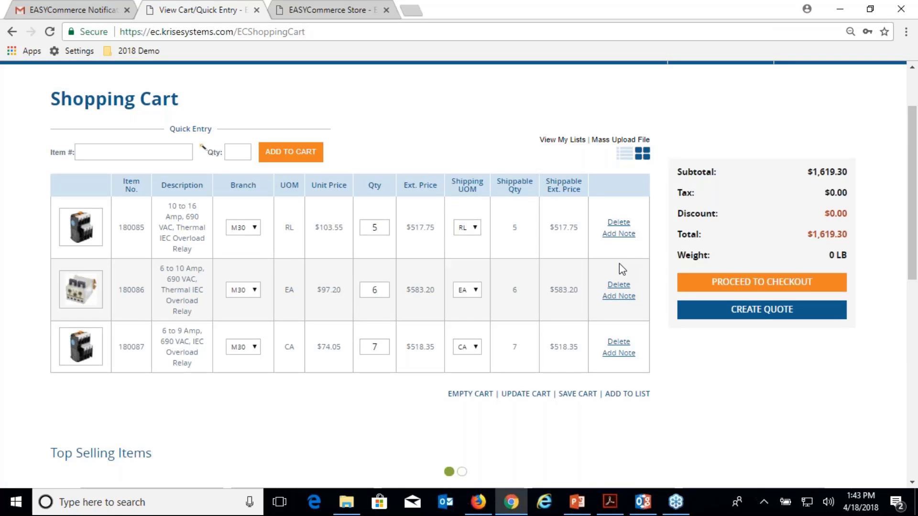
{"action": "left_click", "coordinate": [618, 234]}
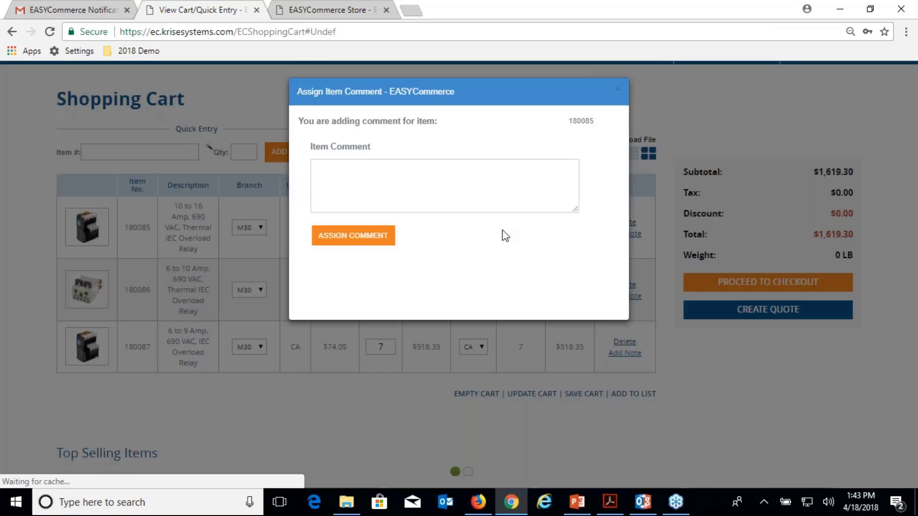
Assign the comment 'example of item level comment in JDE - media object' to item 180085
{"action": "left_click", "coordinate": [400, 171]}
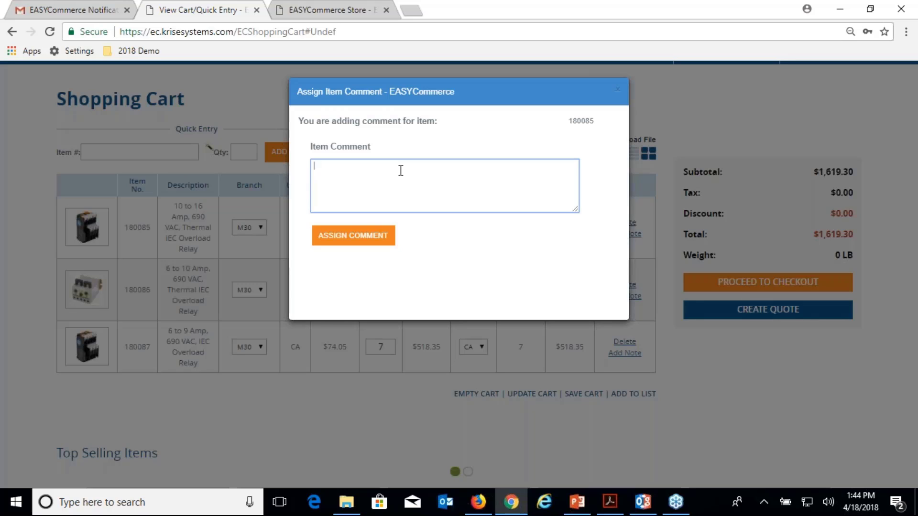
{"action": "type", "text": "example of item level comment in JDE"}
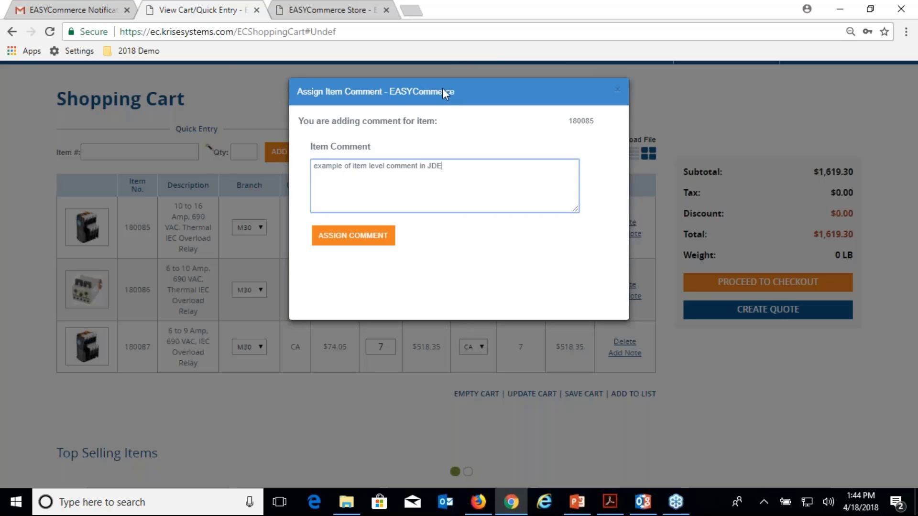
{"action": "type", "text": " - media object"}
{"action": "left_click", "coordinate": [362, 237]}
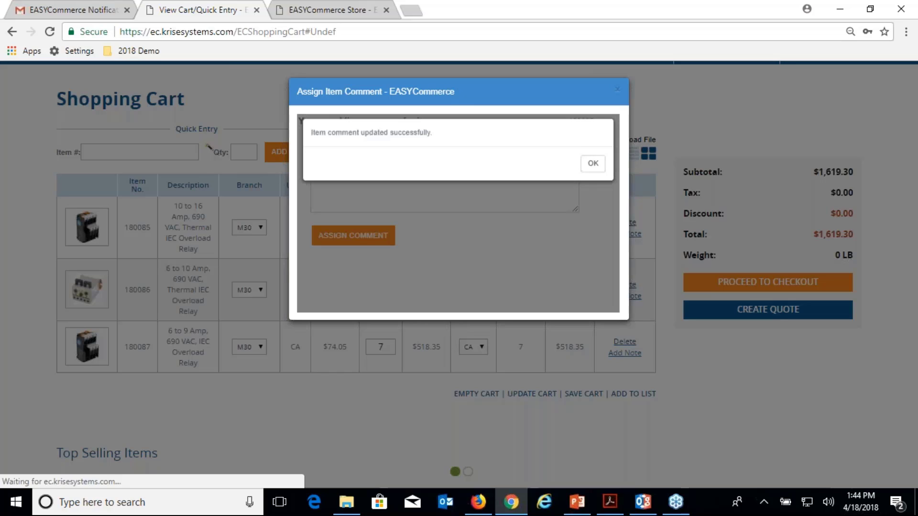
{"action": "left_click", "coordinate": [595, 165]}
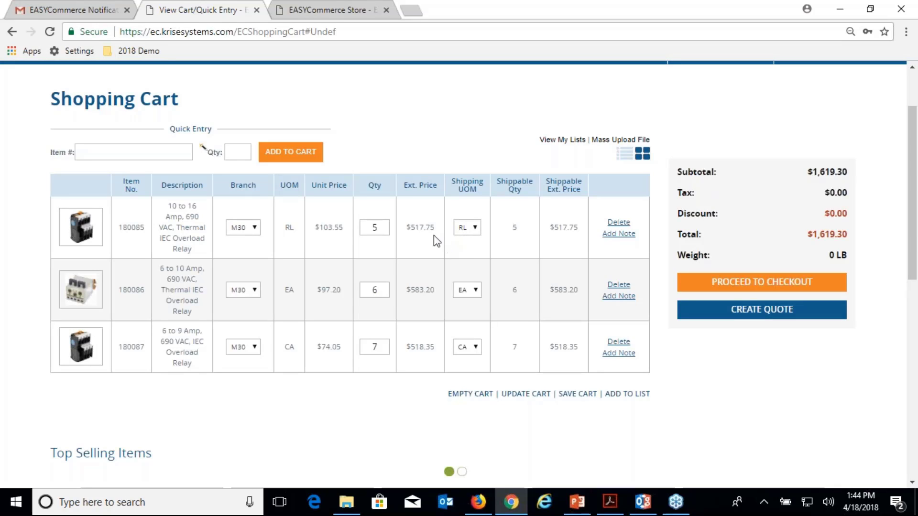
Proceed from the shopping cart to the checkout login page
{"action": "left_click", "coordinate": [742, 284]}
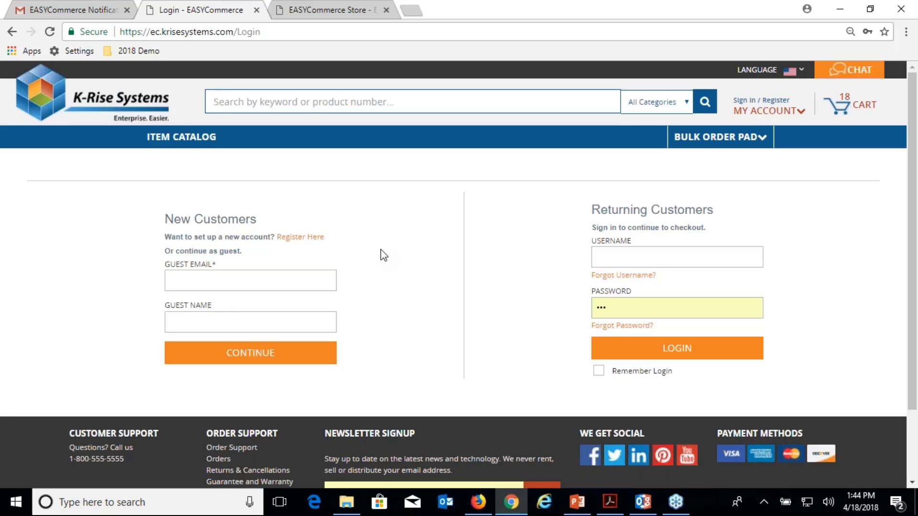
Enter the guest's e-mail address and name under New Customers and continue to Check Out
{"action": "left_click", "coordinate": [219, 281]}
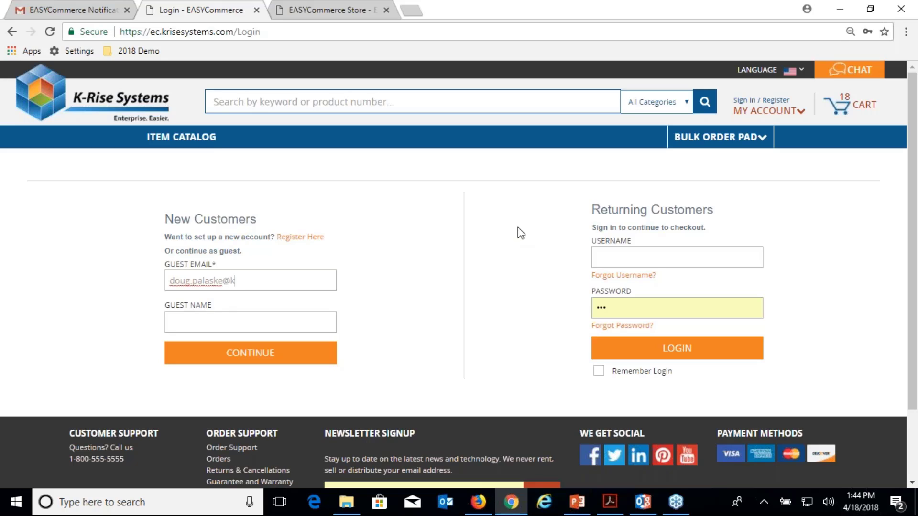
{"action": "key", "text": "Tab"}
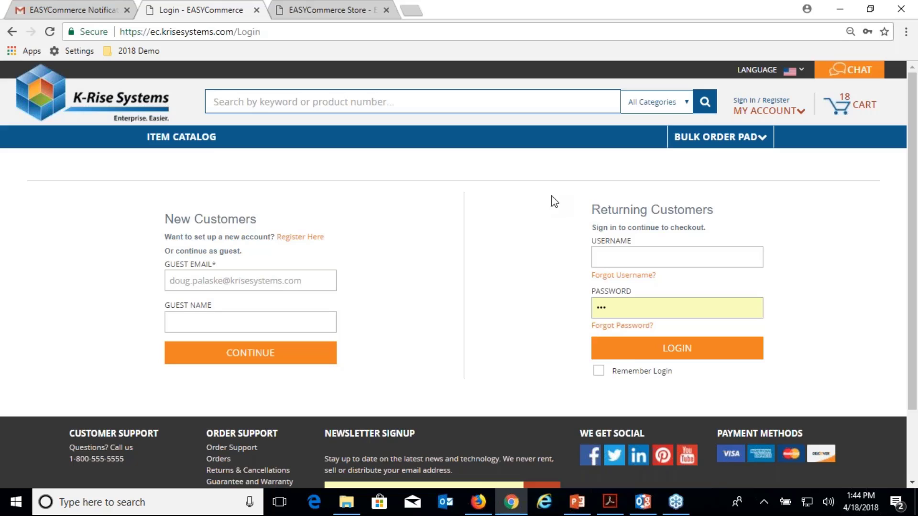
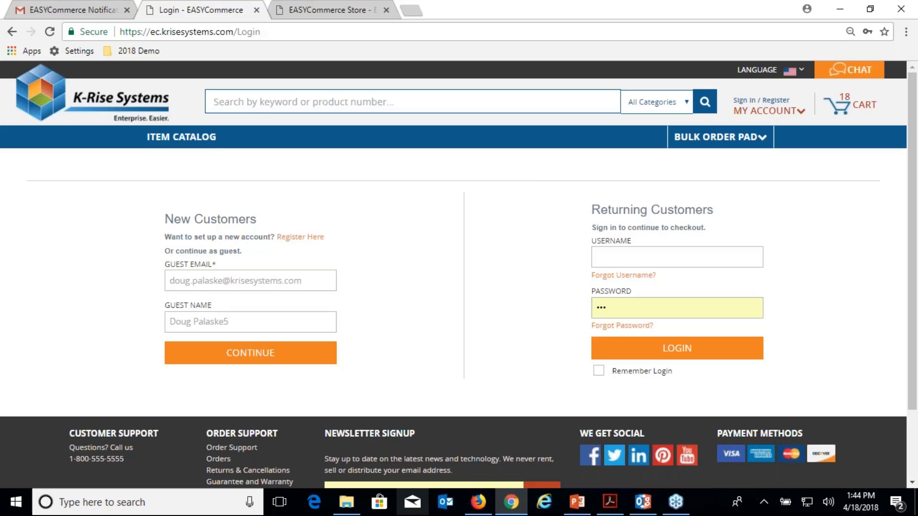
{"action": "left_click", "coordinate": [256, 353]}
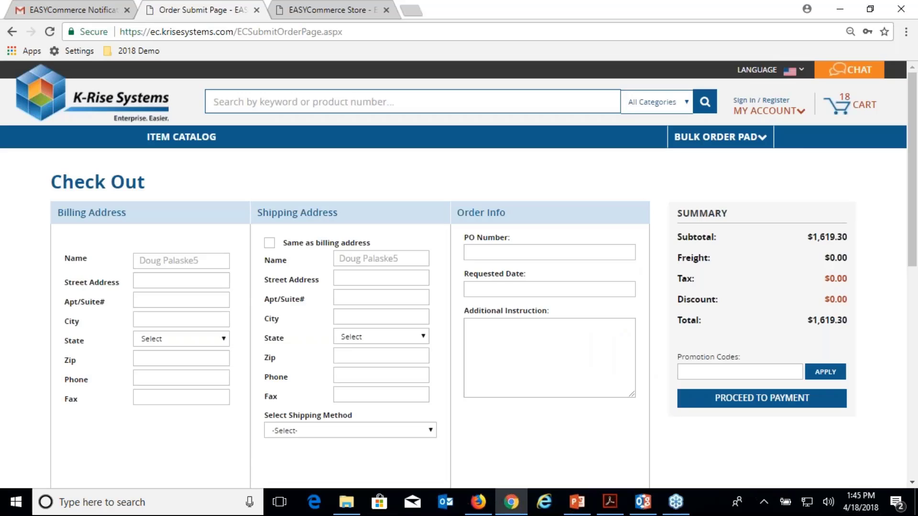
Fill the billing address using suggested street and city, a chosen state, and zip 12345
{"action": "left_click", "coordinate": [154, 279]}
{"action": "type", "text": "123"}
{"action": "left_click", "coordinate": [163, 298]}
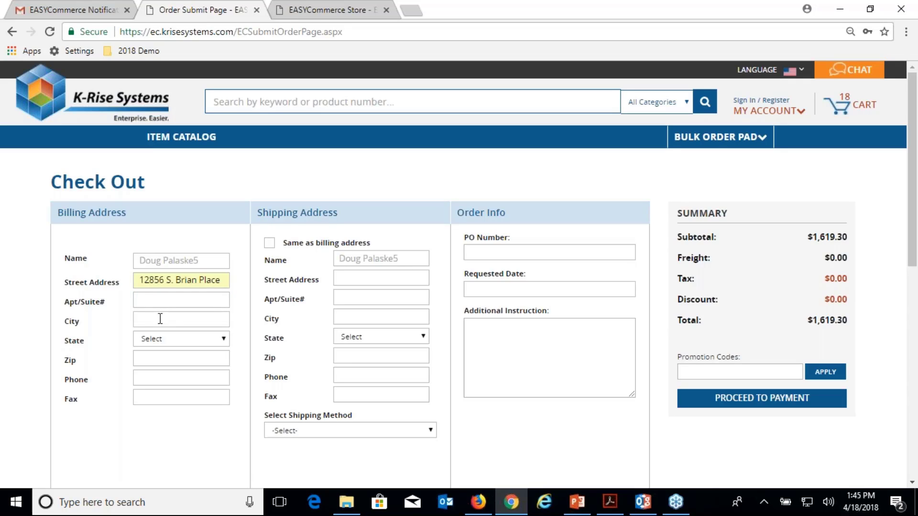
{"action": "left_click", "coordinate": [160, 319]}
{"action": "type", "text": "Palos Park"}
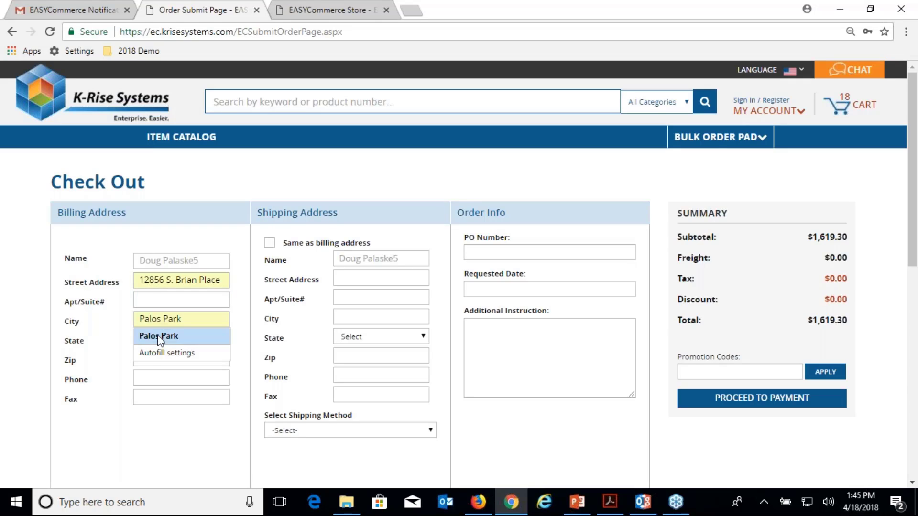
{"action": "left_click", "coordinate": [159, 337]}
{"action": "left_click", "coordinate": [165, 338]}
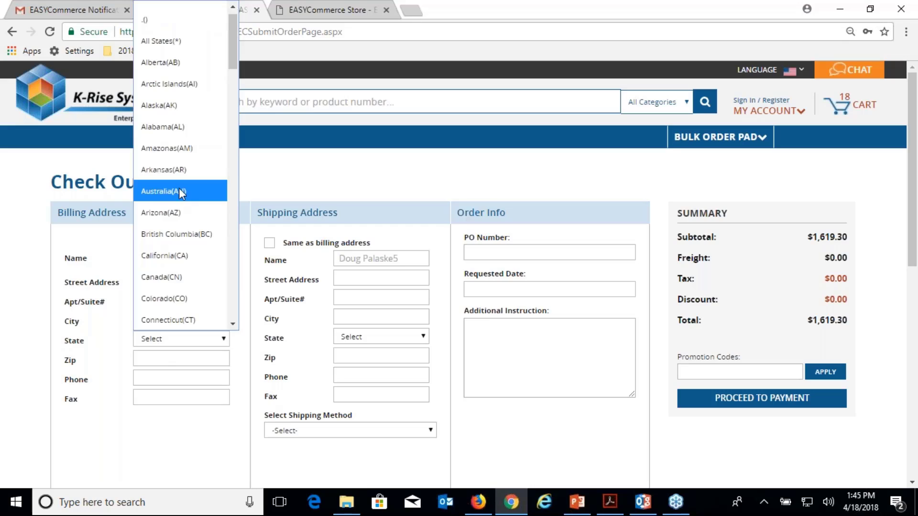
{"action": "left_click", "coordinate": [182, 171]}
{"action": "left_click", "coordinate": [173, 362]}
{"action": "type", "text": "1"}
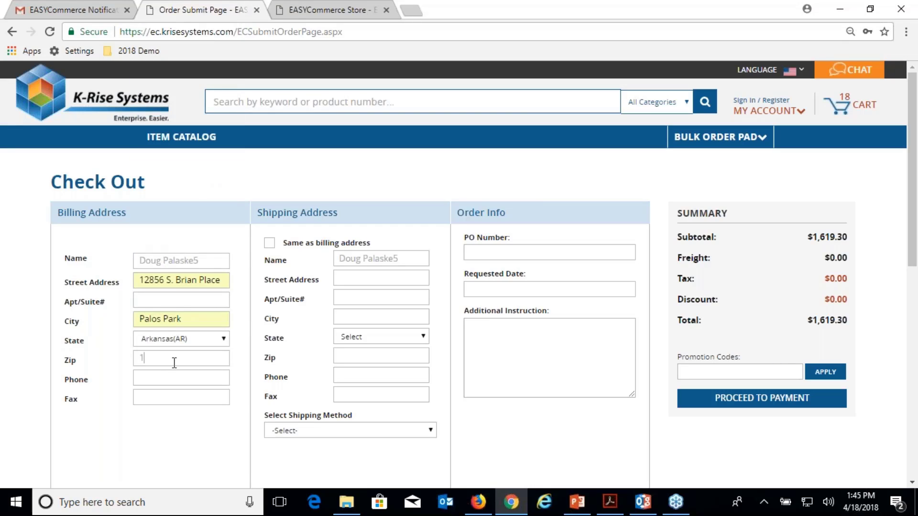
{"action": "type", "text": "2345"}
{"action": "key", "text": "Tab"}
Set shipping to match the billing address and proceed to payment
{"action": "left_click", "coordinate": [269, 244]}
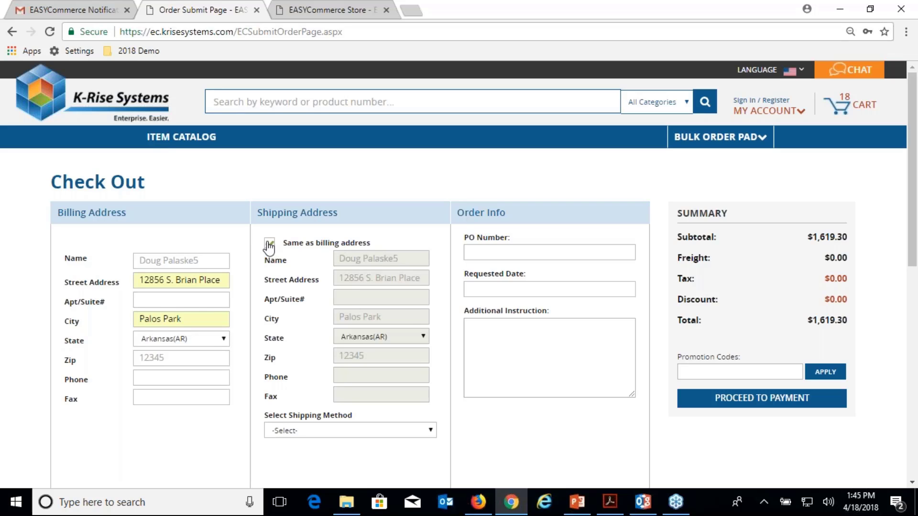
{"action": "scroll", "coordinate": [411, 316], "scroll_direction": "down", "scroll_amount": 1}
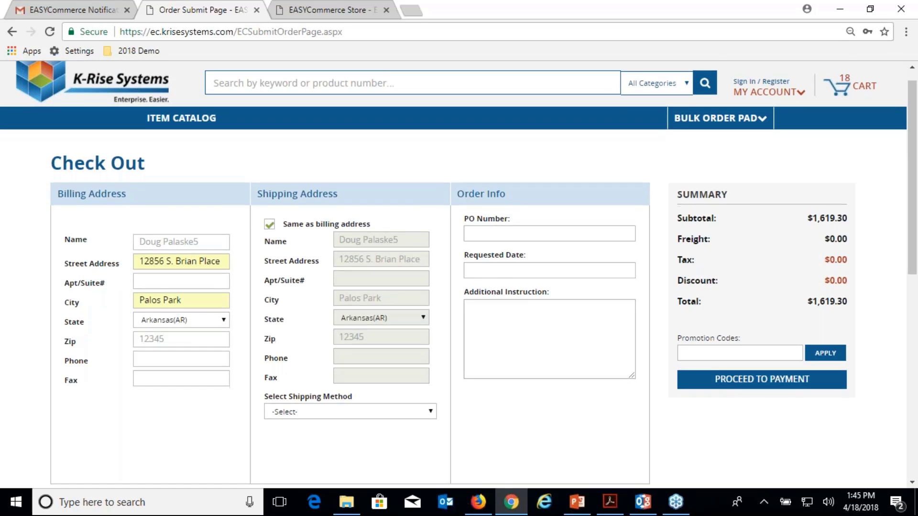
{"action": "scroll", "coordinate": [551, 350], "scroll_direction": "down", "scroll_amount": 1}
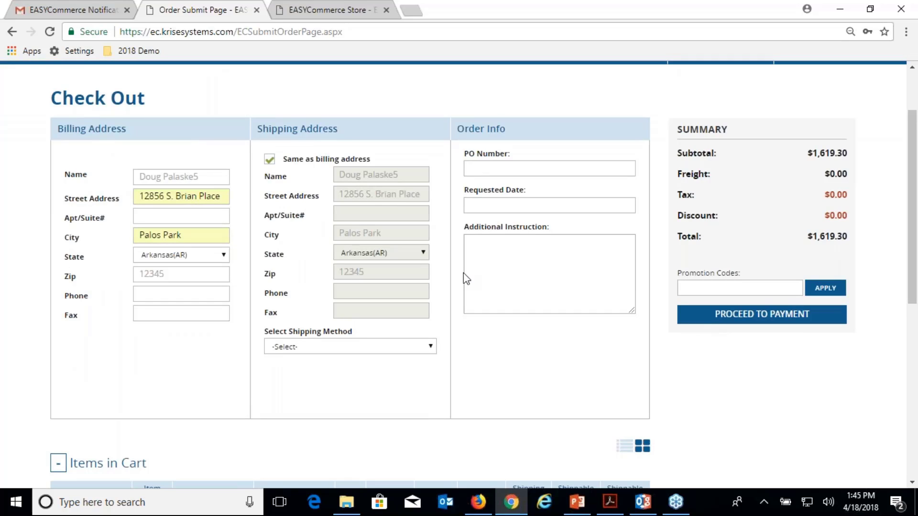
{"action": "left_click", "coordinate": [764, 316]}
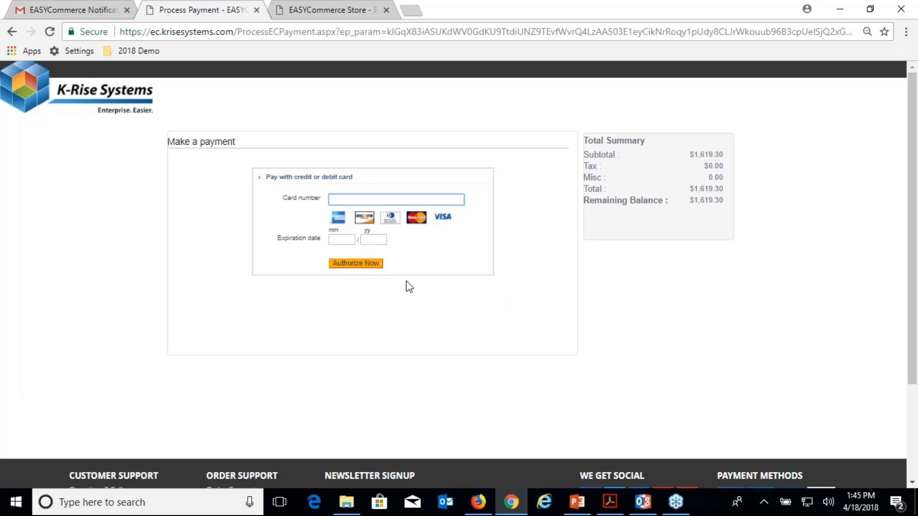
Enter the card number with expiry 10/22 and authorize the payment to create the sales order
{"action": "type", "text": "4"}
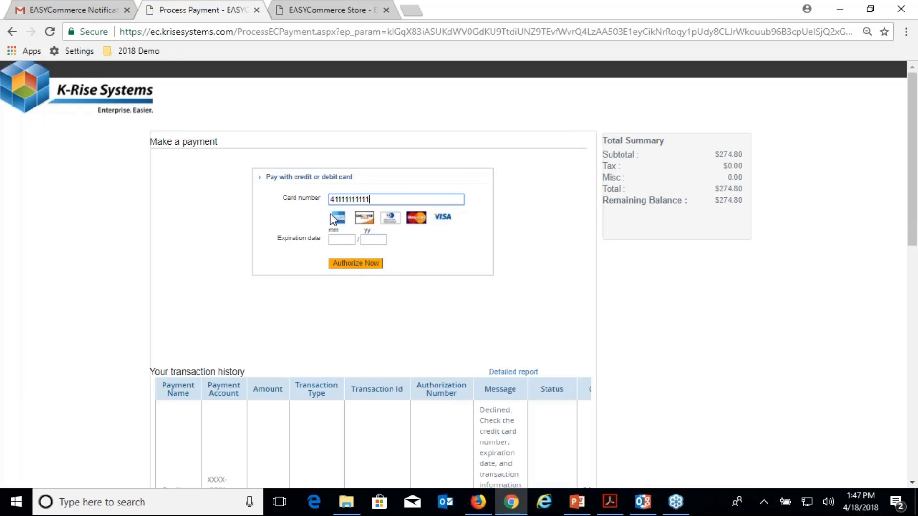
{"action": "type", "text": "111111111111111"}
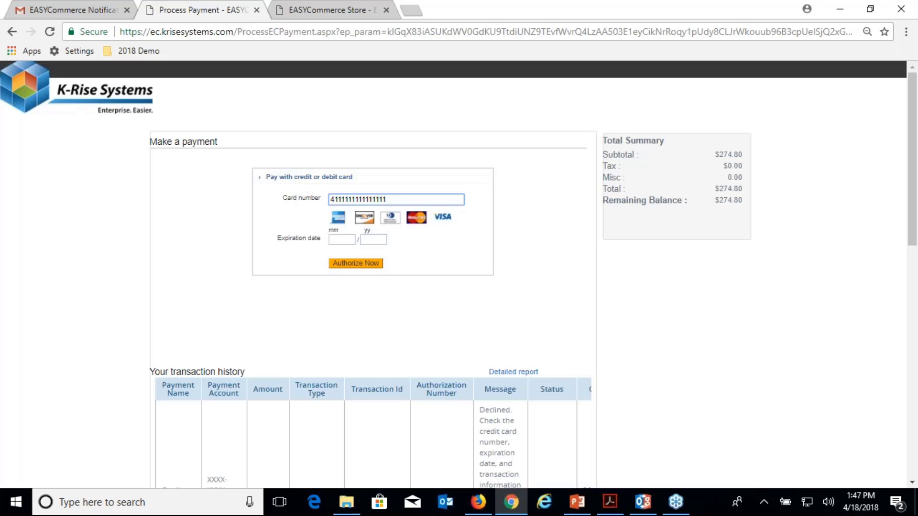
{"action": "left_click", "coordinate": [342, 239]}
{"action": "type", "text": "10"}
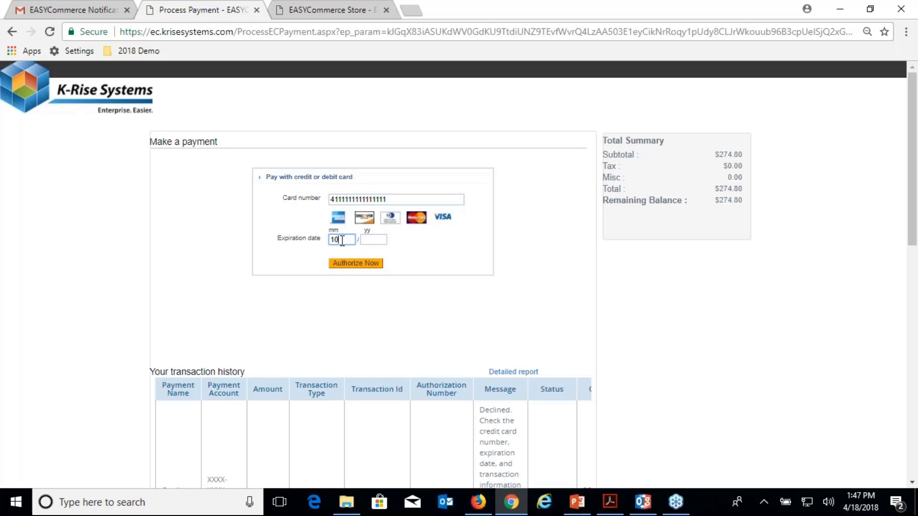
{"action": "key", "text": "Tab"}
{"action": "type", "text": "22"}
{"action": "key", "text": "Tab"}
{"action": "key", "text": "Return"}
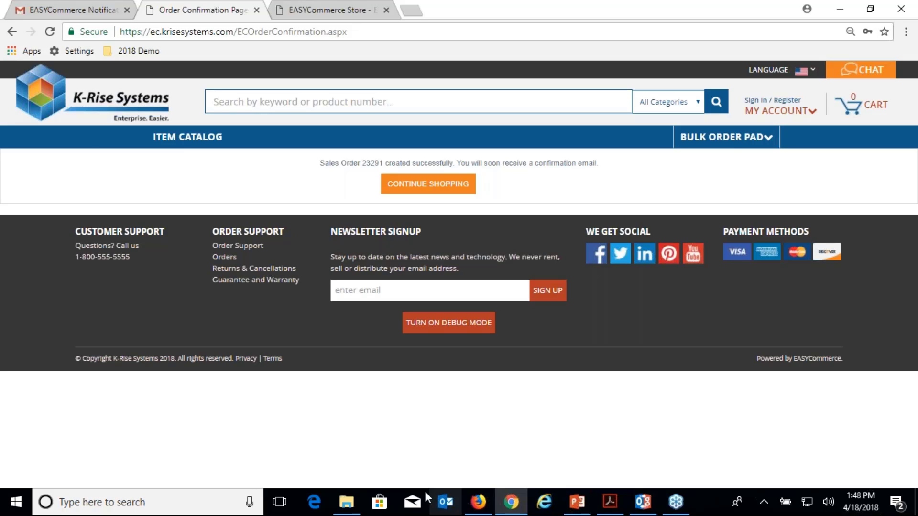
In JD Edwards, close the address search and search sales order headers for order 23291
{"action": "left_click", "coordinate": [478, 500]}
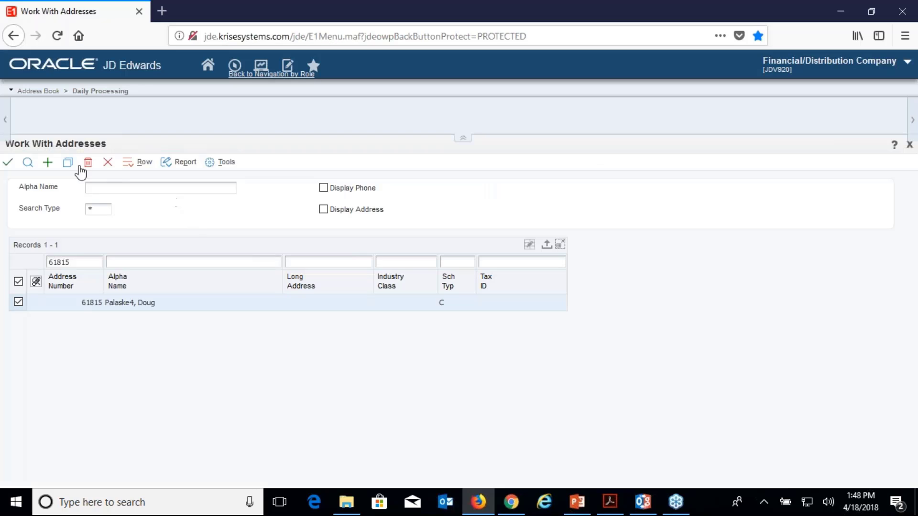
{"action": "left_click", "coordinate": [105, 164]}
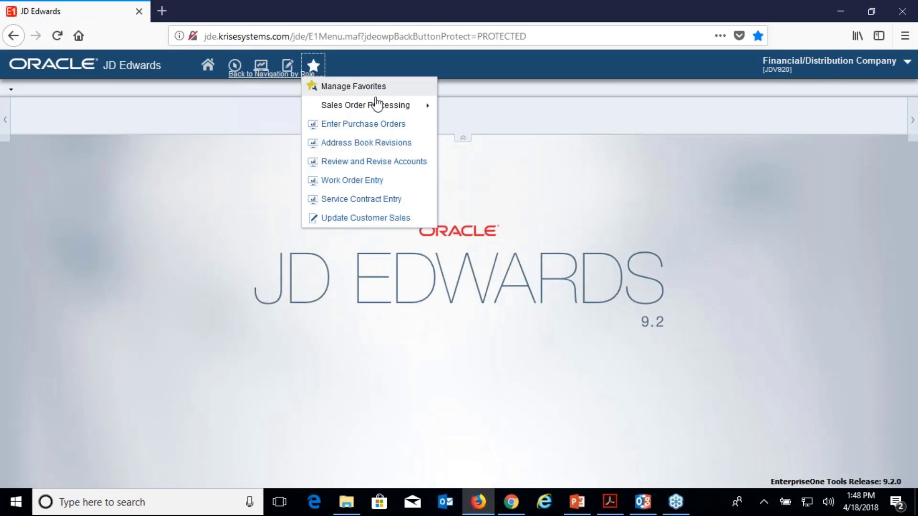
{"action": "mouse_move", "coordinate": [377, 105]}
{"action": "left_click", "coordinate": [488, 78]}
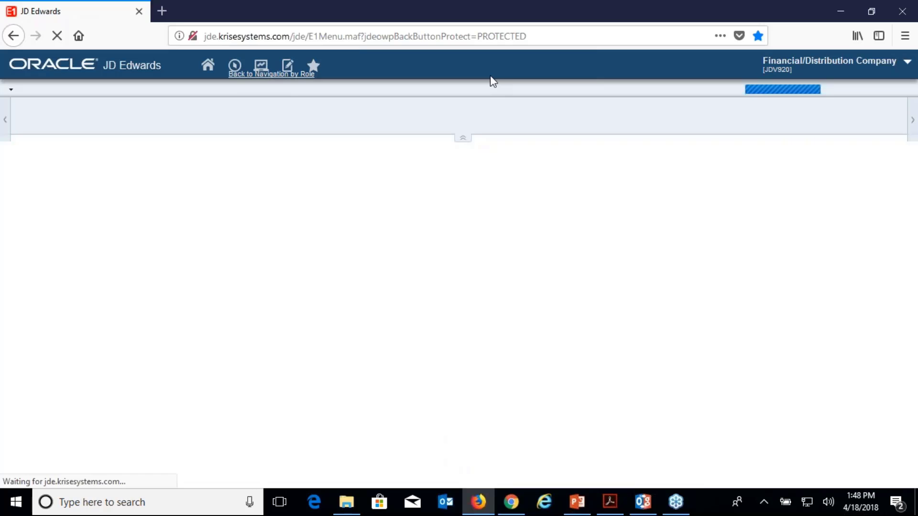
{"action": "type", "text": "23"}
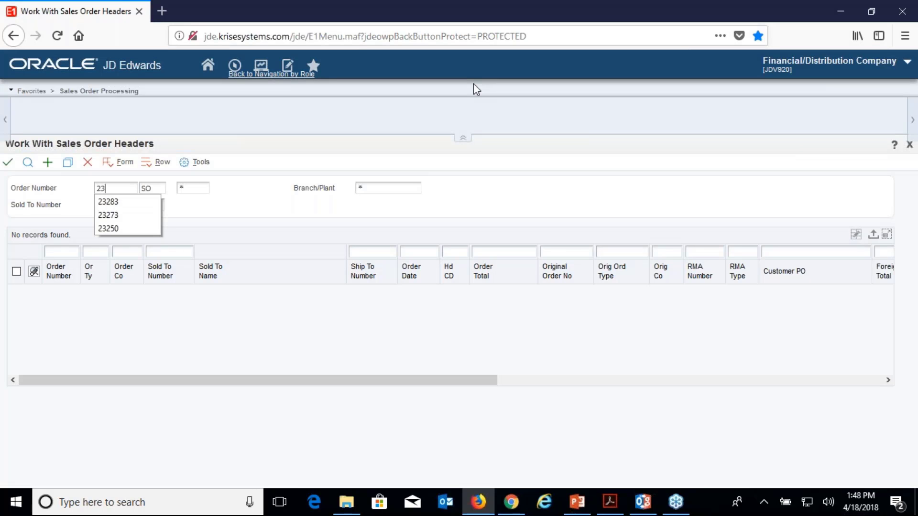
{"action": "type", "text": "291"}
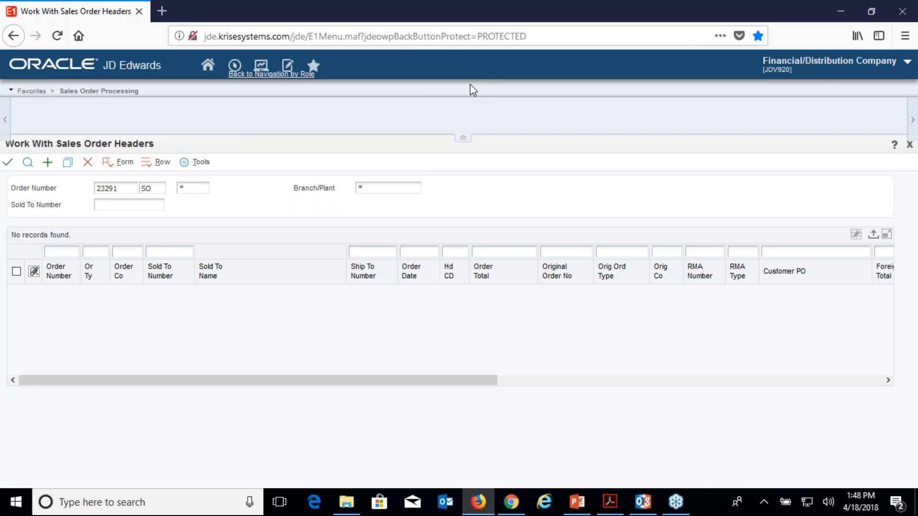
{"action": "left_click", "coordinate": [33, 163]}
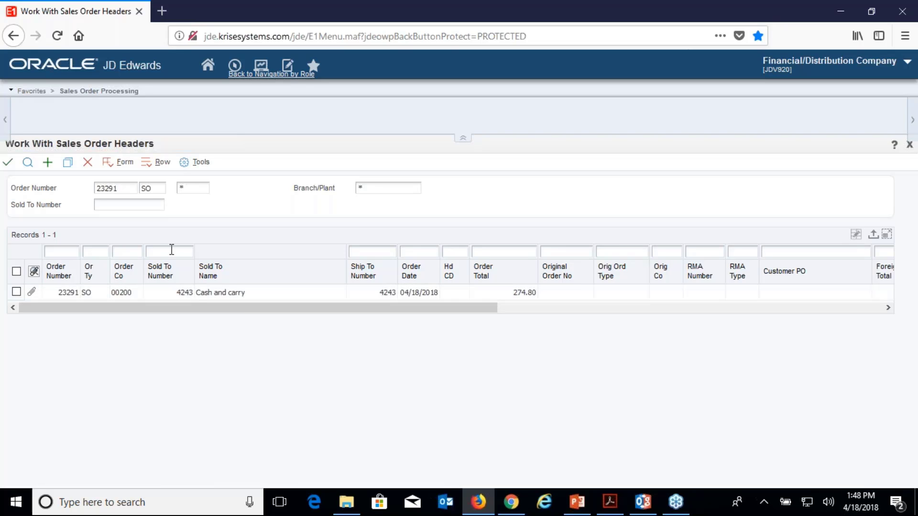
Select order 23291 and view its Order Address Information
{"action": "left_click", "coordinate": [16, 271]}
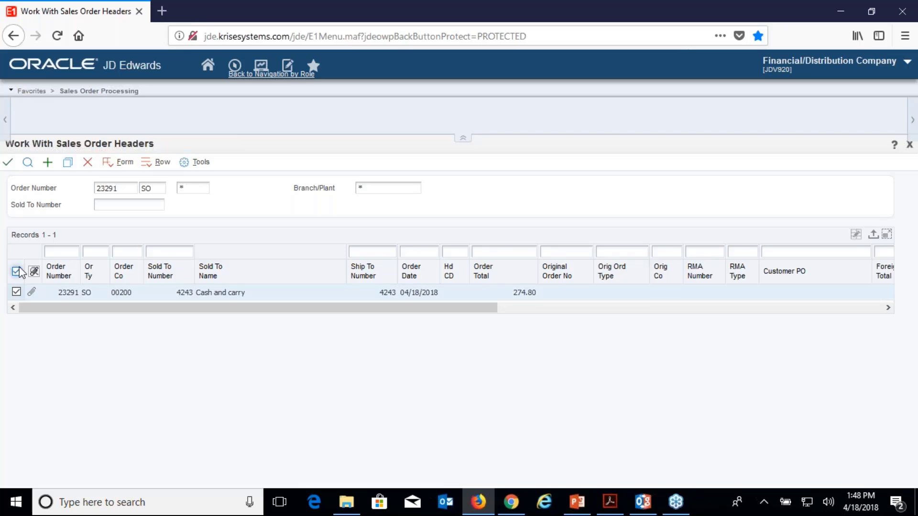
{"action": "left_click", "coordinate": [152, 165]}
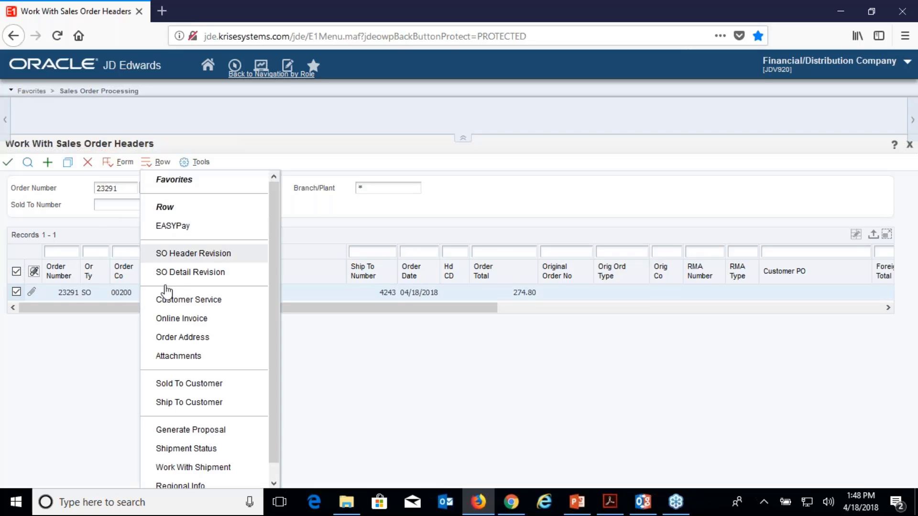
{"action": "left_click", "coordinate": [168, 338]}
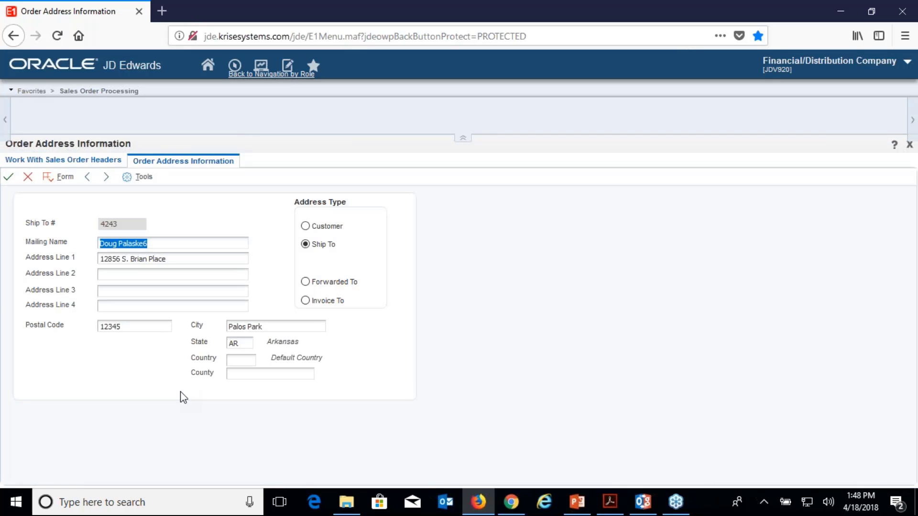
{"action": "left_click", "coordinate": [235, 72]}
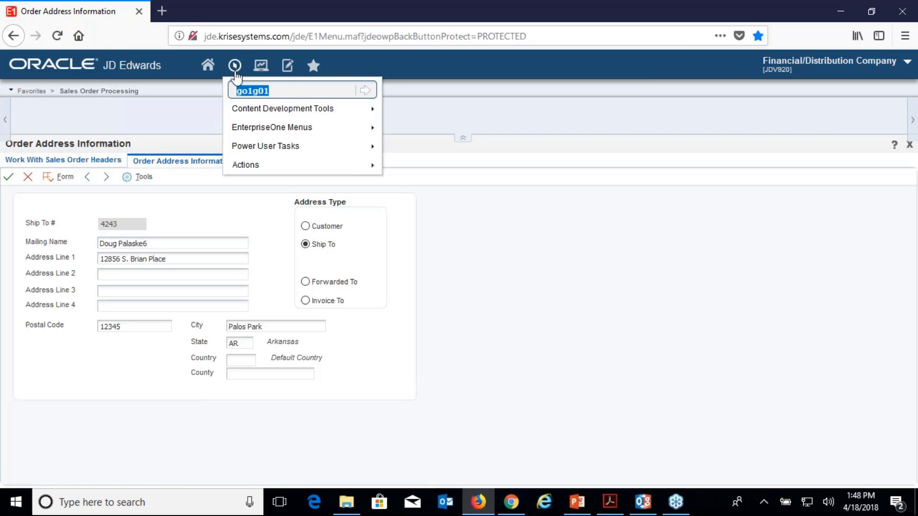
Go to Foundation Systems > Address Book > Daily Processing > Address Book Revisions
{"action": "type", "text": "g"}
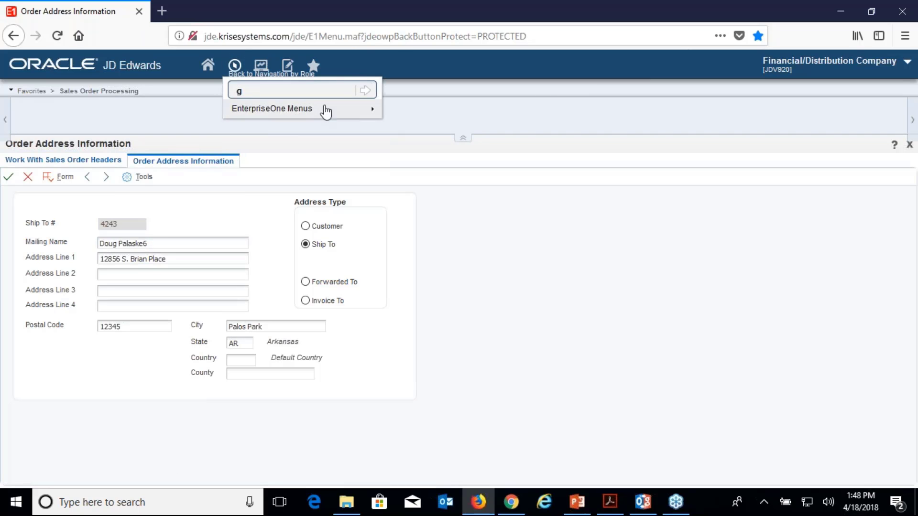
{"action": "mouse_move", "coordinate": [326, 112]}
{"action": "mouse_move", "coordinate": [467, 102]}
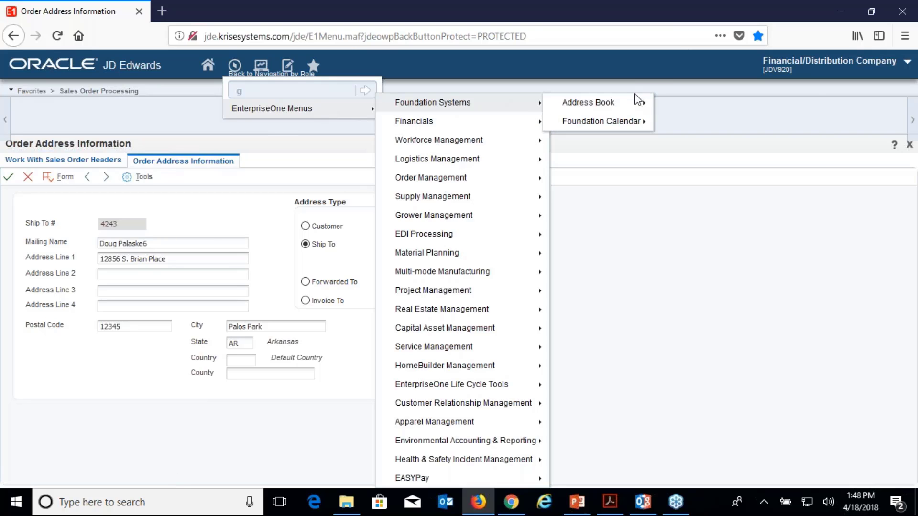
{"action": "mouse_move", "coordinate": [640, 103]}
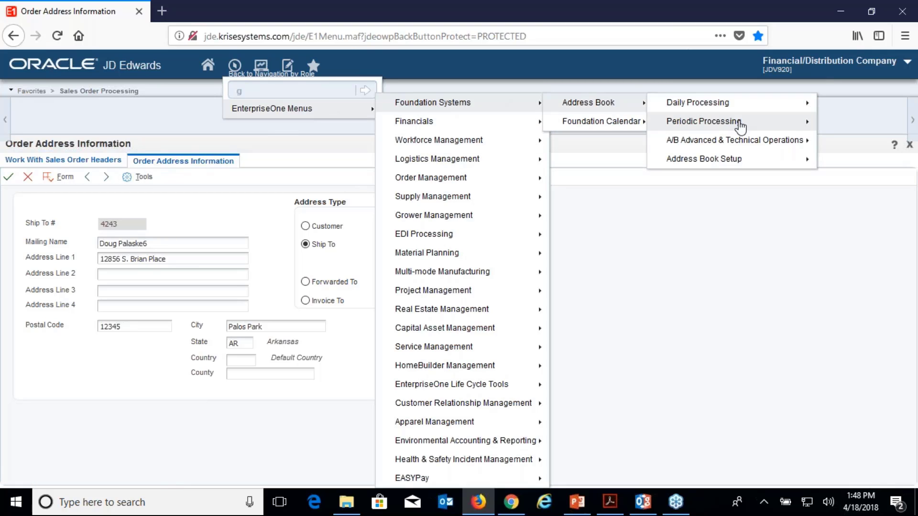
{"action": "mouse_move", "coordinate": [754, 106]}
{"action": "left_click", "coordinate": [589, 123]}
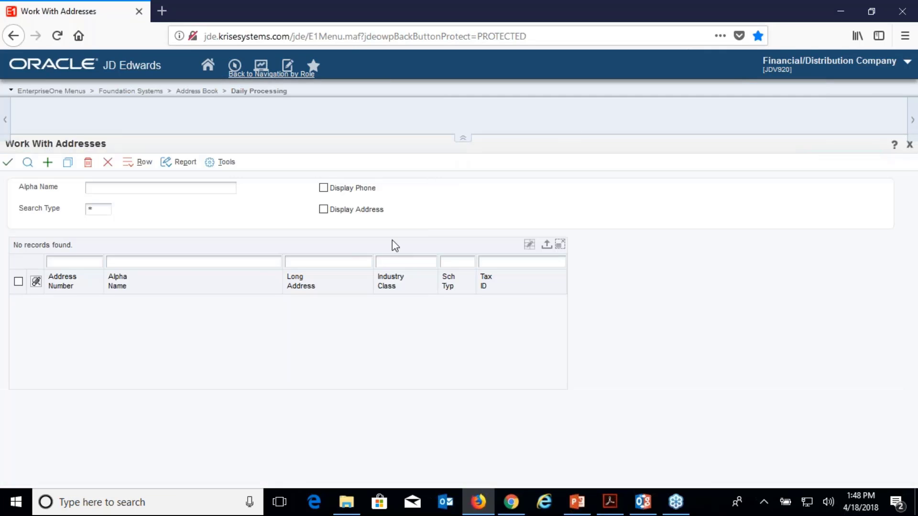
Search address number 4243, select the Cash and carry record, and open its Who's Who contacts
{"action": "left_click", "coordinate": [94, 262]}
{"action": "type", "text": "4243"}
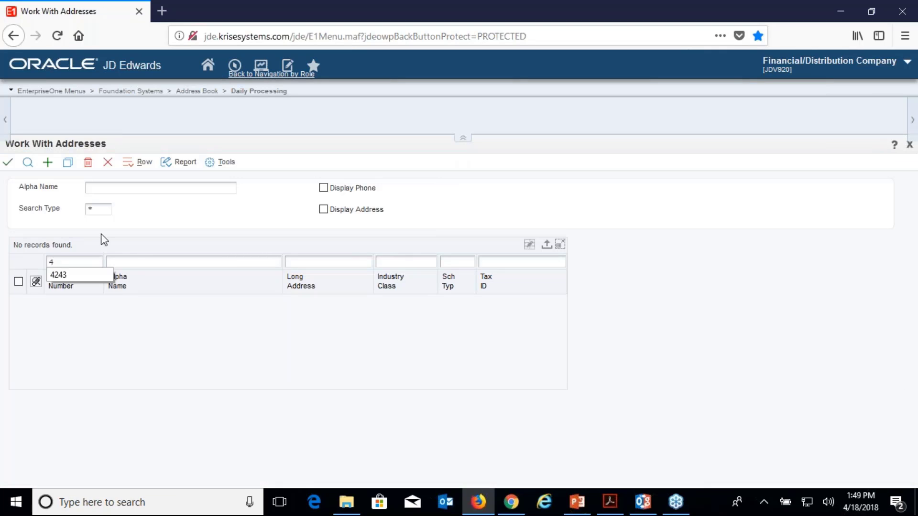
{"action": "left_click", "coordinate": [27, 162]}
{"action": "left_click", "coordinate": [18, 301]}
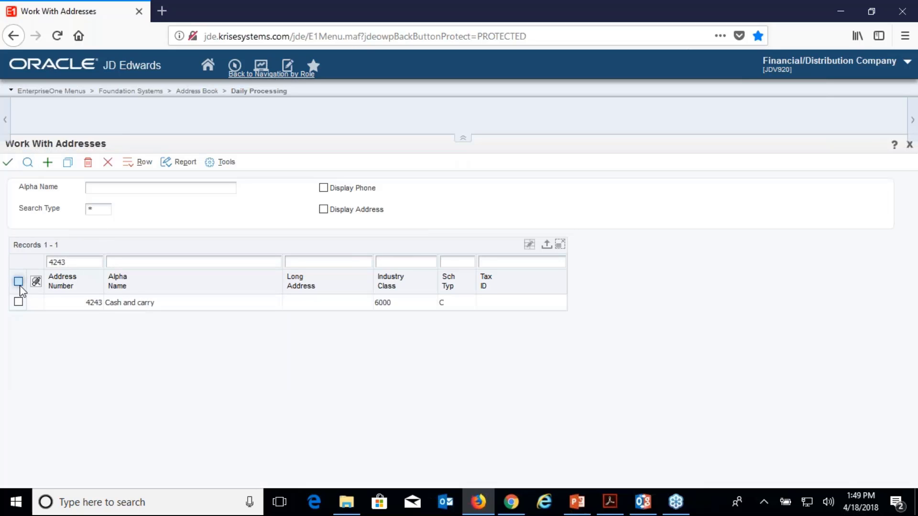
{"action": "left_click", "coordinate": [141, 165]}
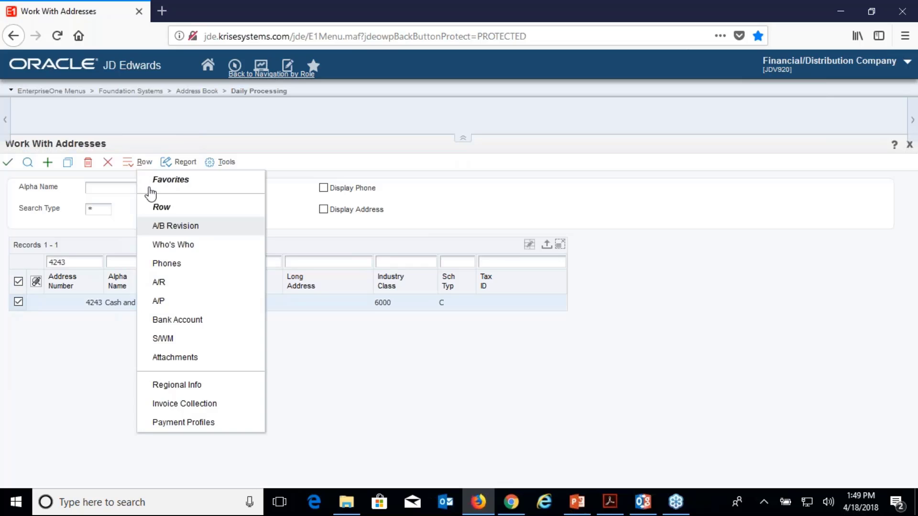
{"action": "left_click", "coordinate": [168, 261]}
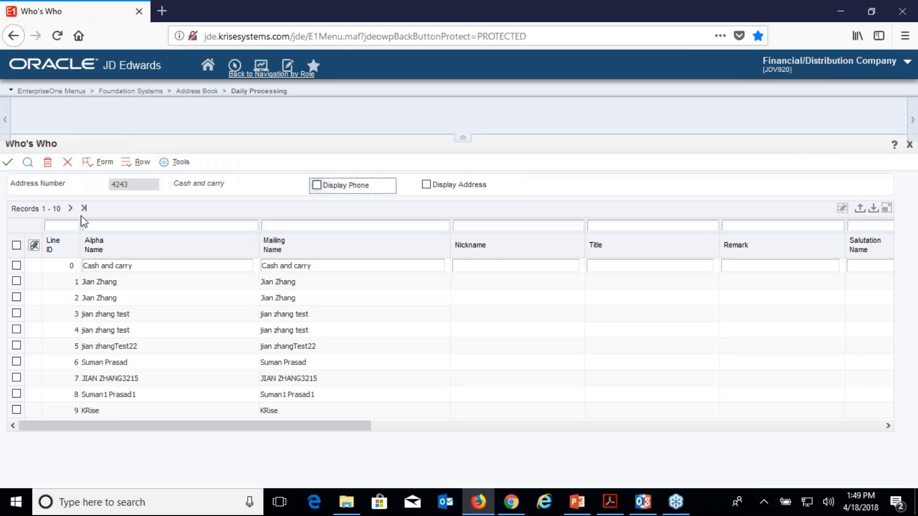
Load the remaining Cash and carry contact records to reveal the new guest entries
{"action": "left_click", "coordinate": [71, 209]}
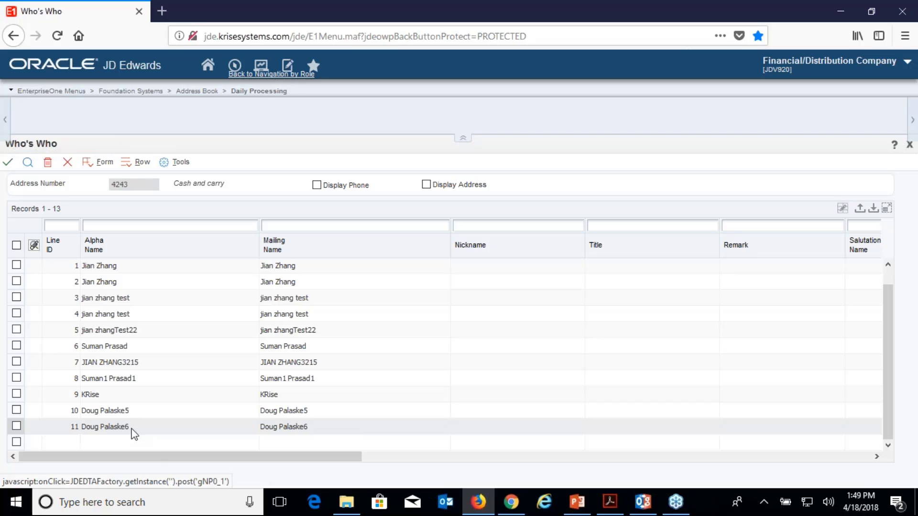
Back in the Chrome web store, log in with the admin username and its password
{"action": "left_click", "coordinate": [511, 502]}
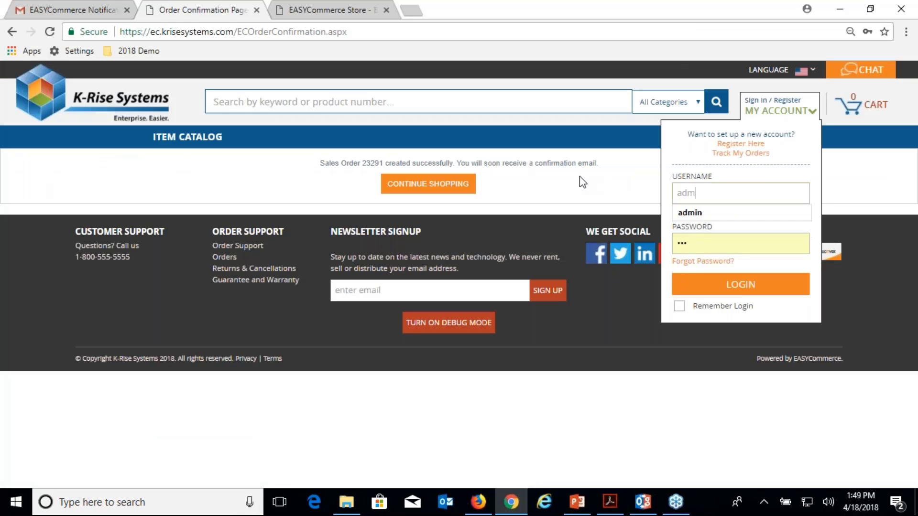
{"action": "type", "text": "admin"}
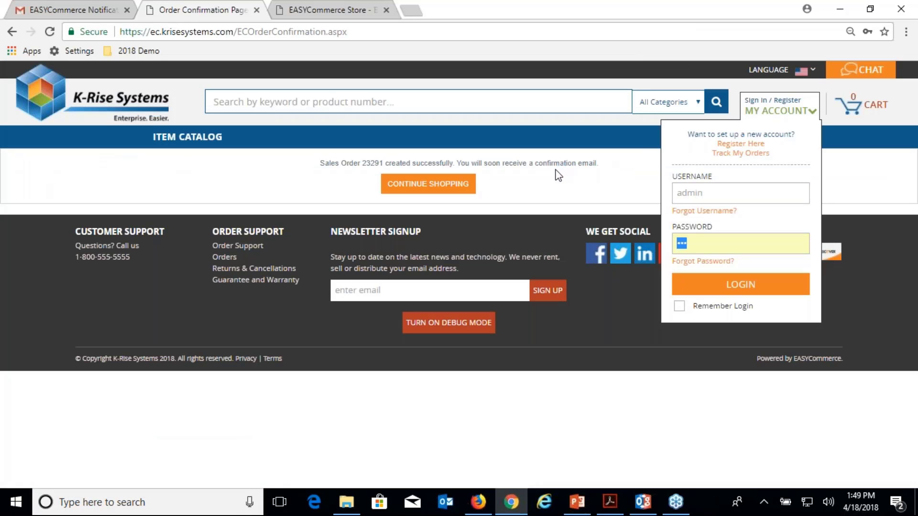
{"action": "key", "text": "BackSpace"}
{"action": "key", "text": "BackSpace"}
{"action": "key", "text": "BackSpace"}
{"action": "key", "text": "BackSpace"}
{"action": "key", "text": "BackSpace"}
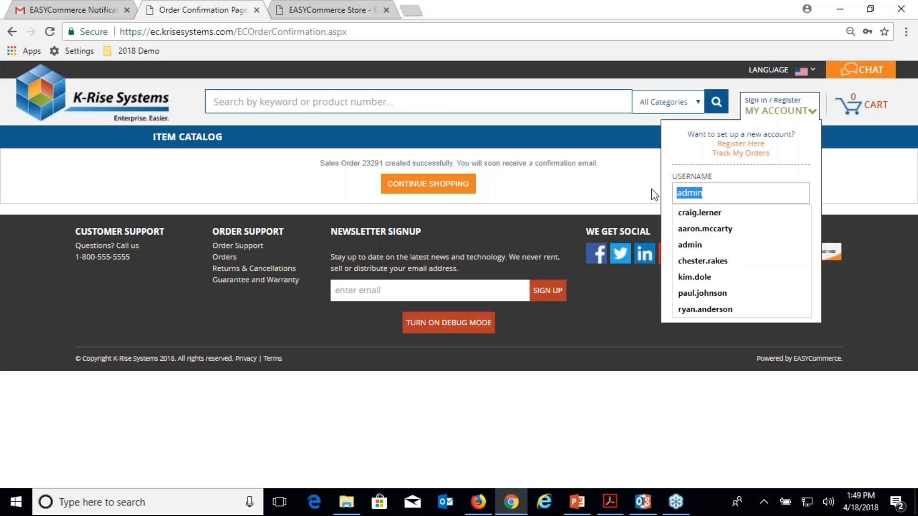
{"action": "type", "text": "admin"}
{"action": "key", "text": "Tab"}
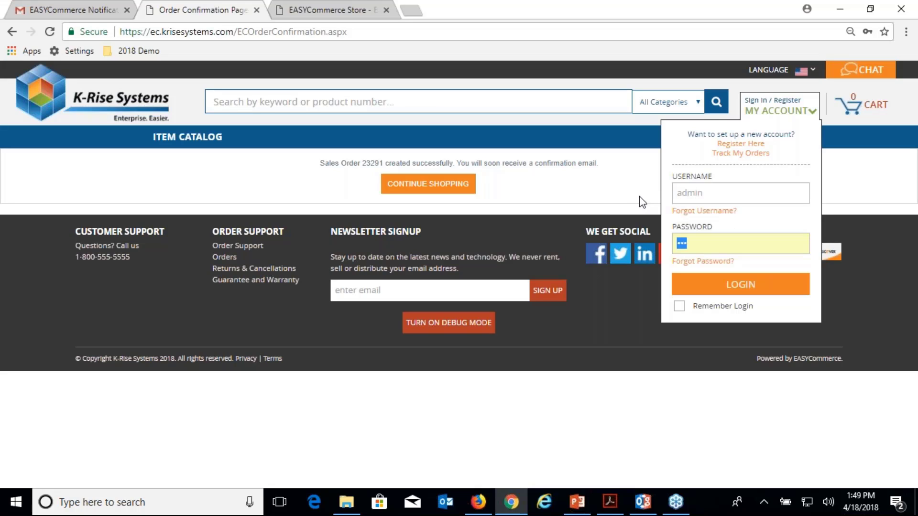
{"action": "type", "text": "••••••••"}
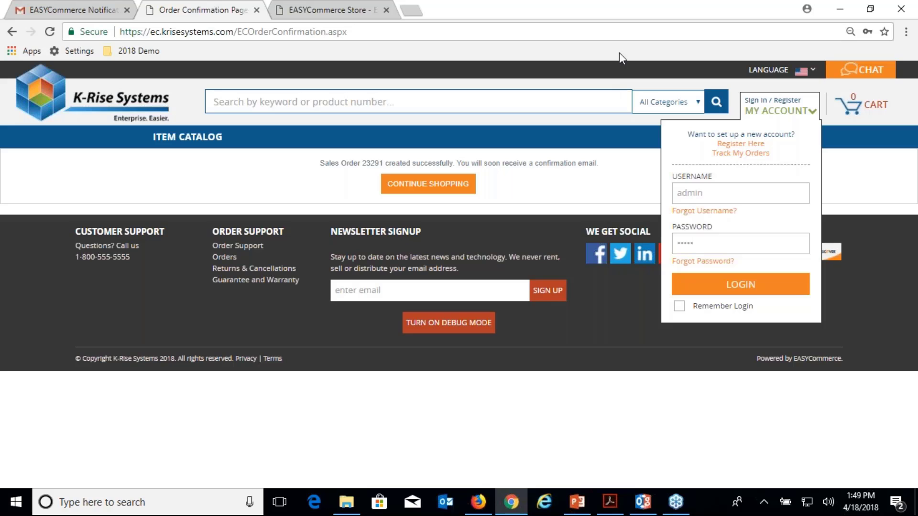
{"action": "key", "text": "Return"}
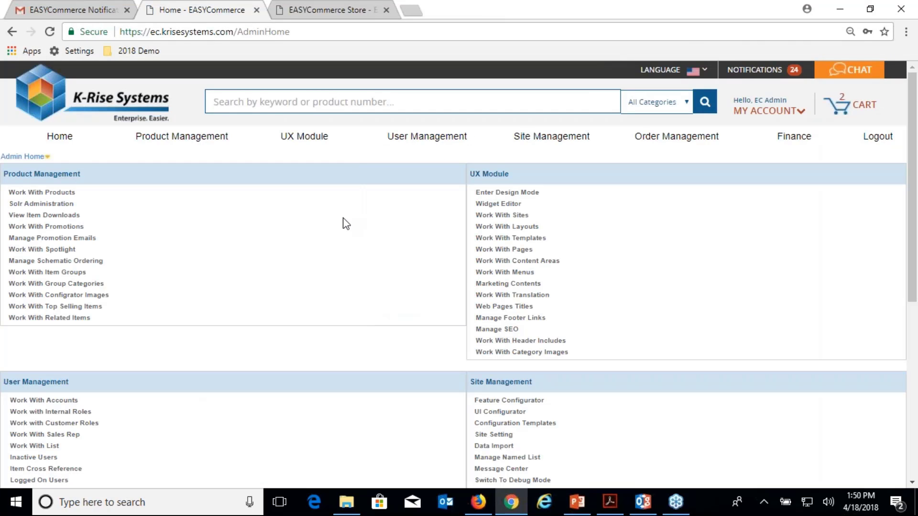
Filter Work With Accounts to Guest accounts and open the Cash and carry Account Home
{"action": "key", "text": "ctrl+plus"}
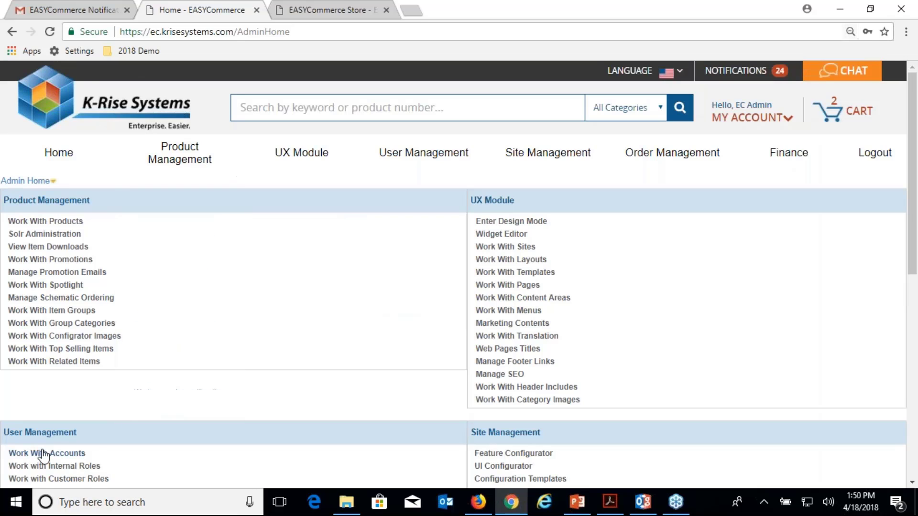
{"action": "left_click", "coordinate": [43, 453]}
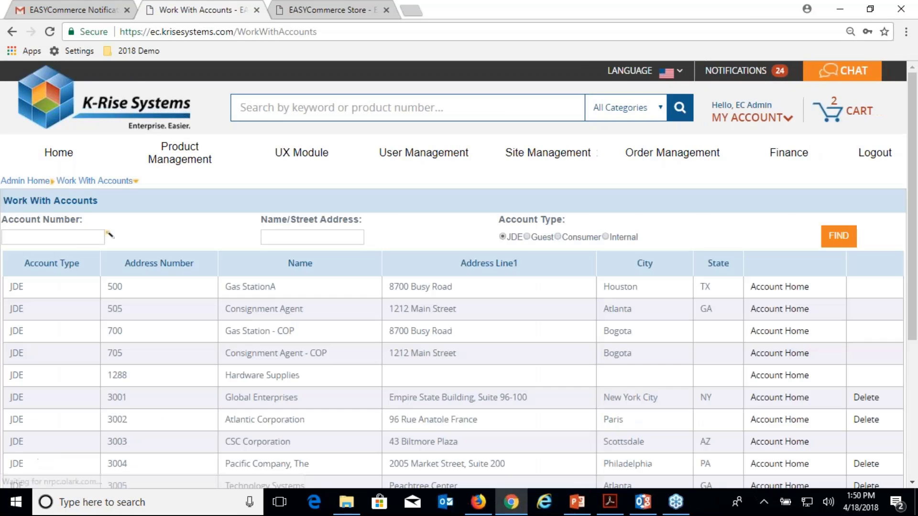
{"action": "scroll", "coordinate": [520, 247], "scroll_direction": "down", "scroll_amount": 1}
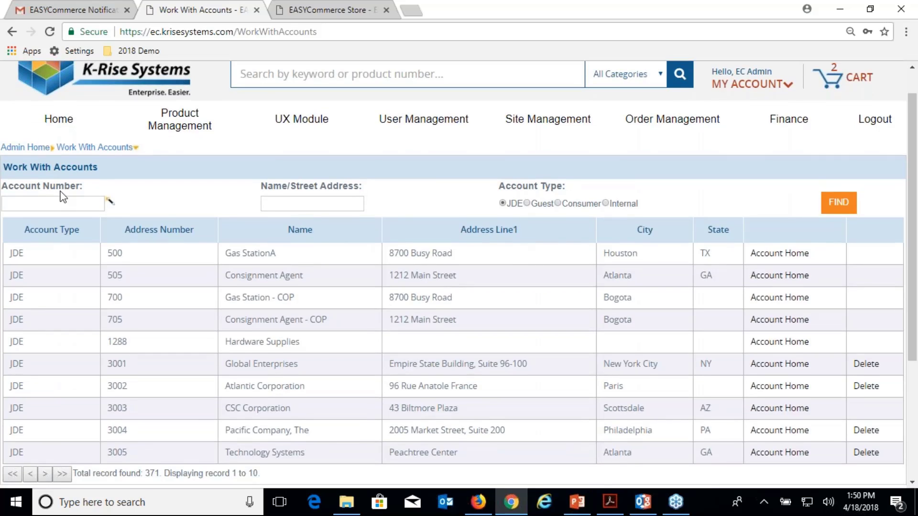
{"action": "left_click", "coordinate": [527, 204]}
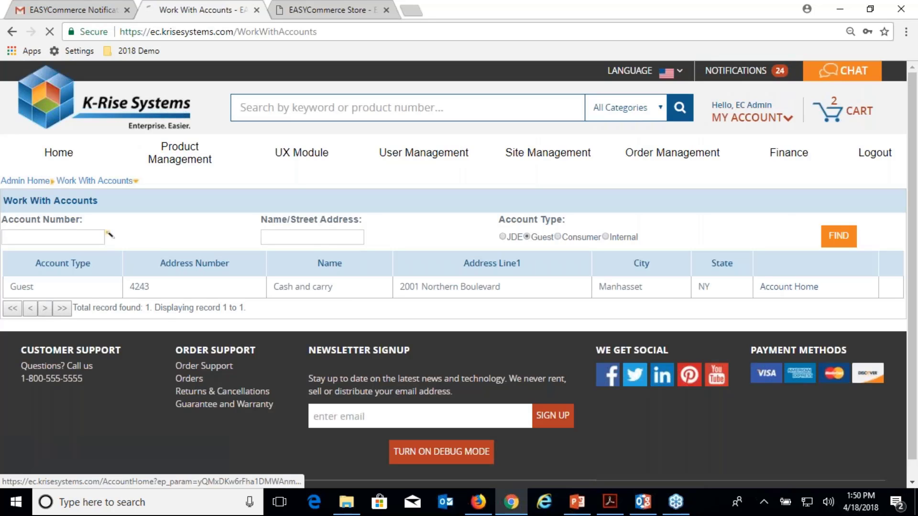
{"action": "left_click", "coordinate": [784, 287]}
{"action": "scroll", "coordinate": [357, 343], "scroll_direction": "down", "scroll_amount": 3}
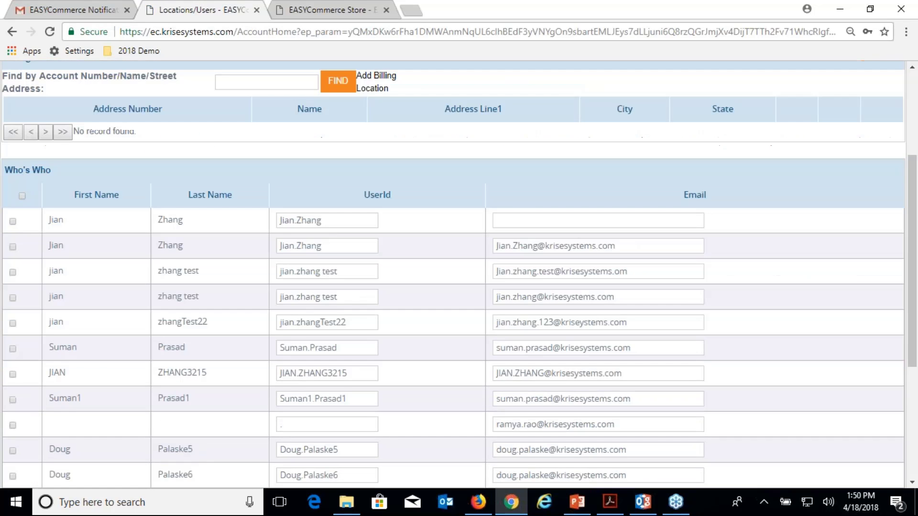